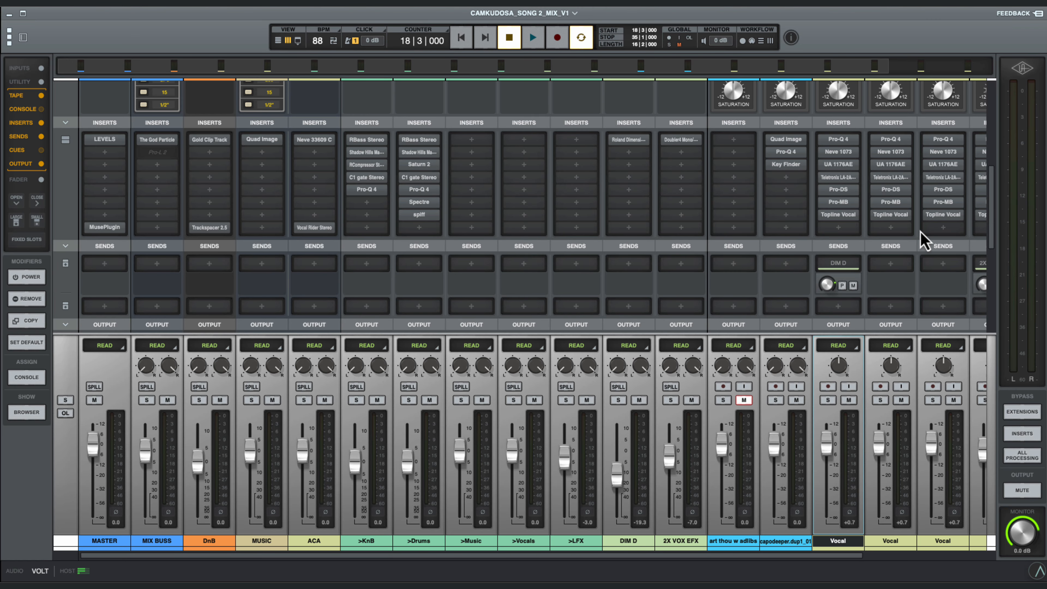
Step: Show the timeline and audition the full mix over the looped first VERSES_01 vocal clip
{"action": "key", "text": "super+equal"}
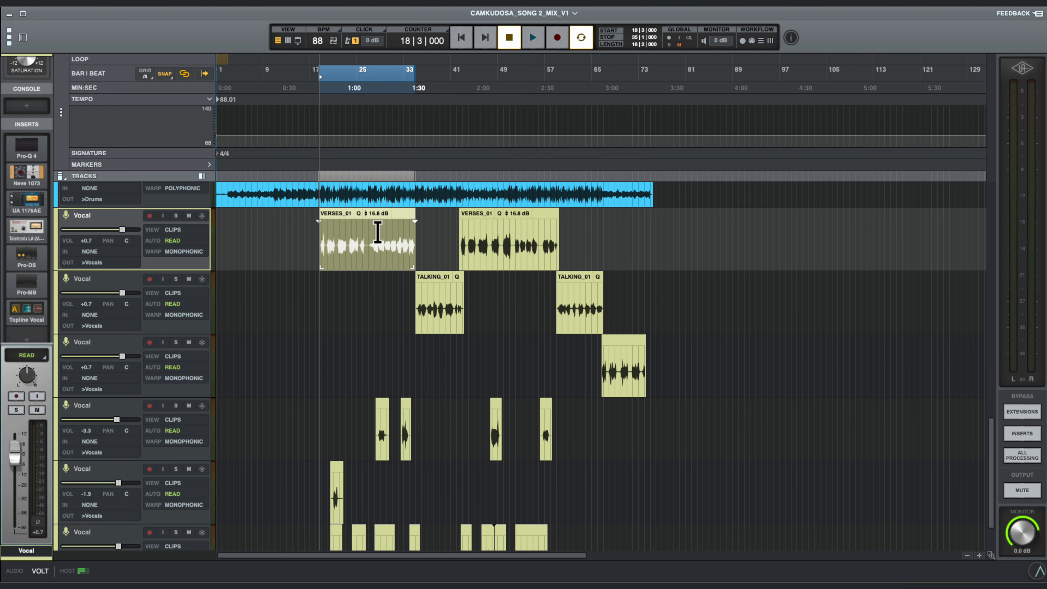
{"action": "key", "text": "space"}
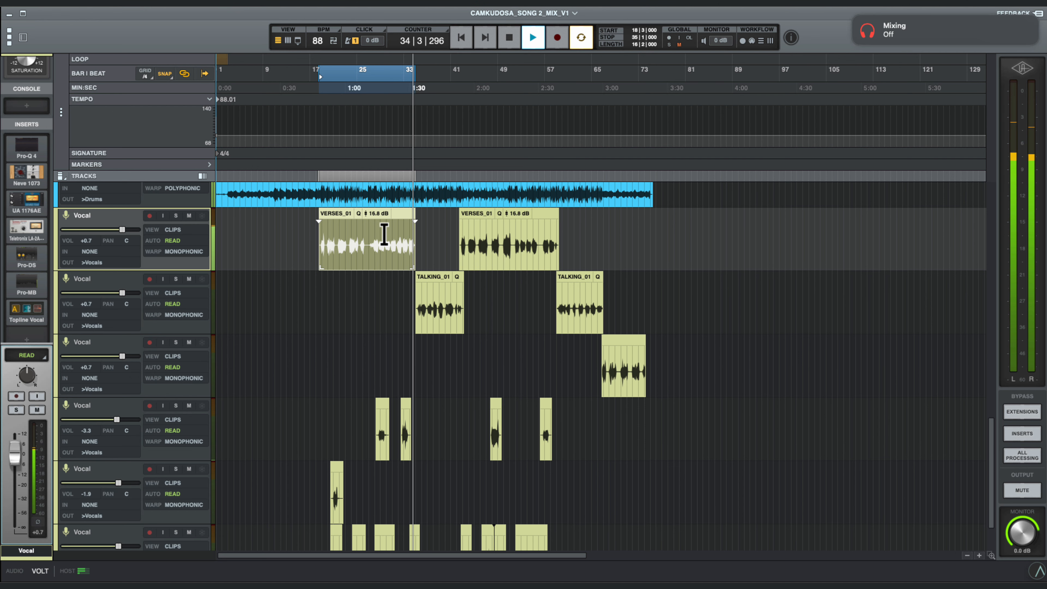
{"action": "key", "text": "space"}
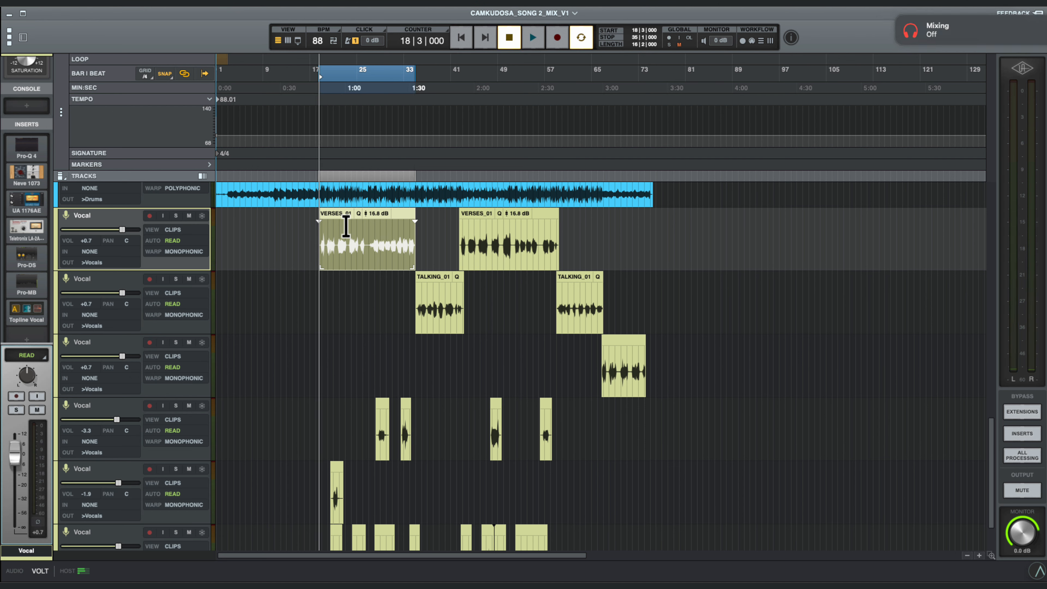
Step: Return to the mixer, bypass all inserts on the first Vocal channel, and solo it together with the blue beat channel beside it
{"action": "key", "text": "super+equal"}
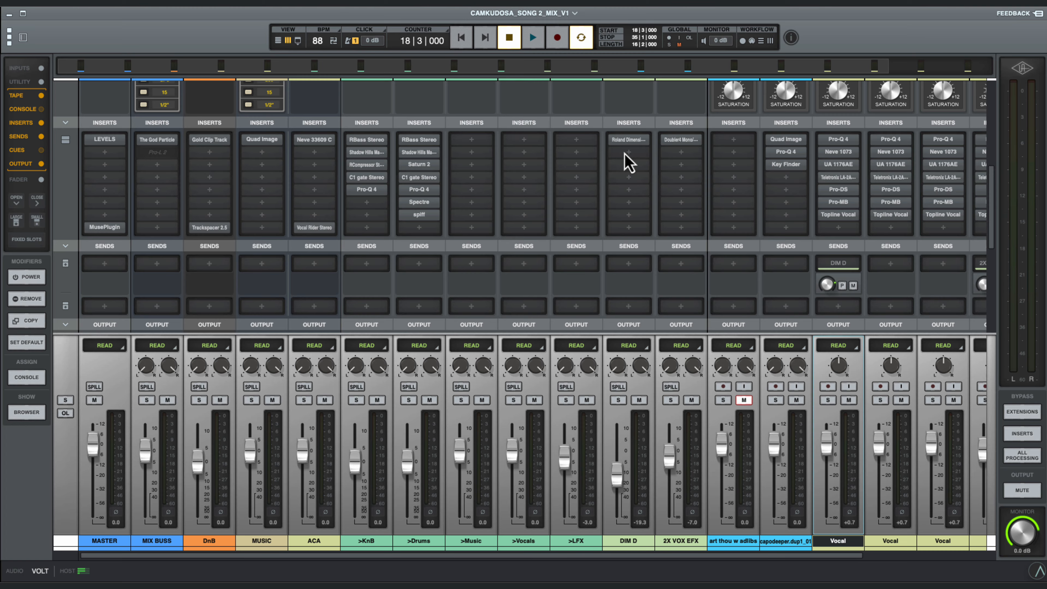
{"action": "left_click", "coordinate": [839, 219], "text": "super"}
{"action": "left_click", "coordinate": [827, 400]}
{"action": "left_click", "coordinate": [775, 400]}
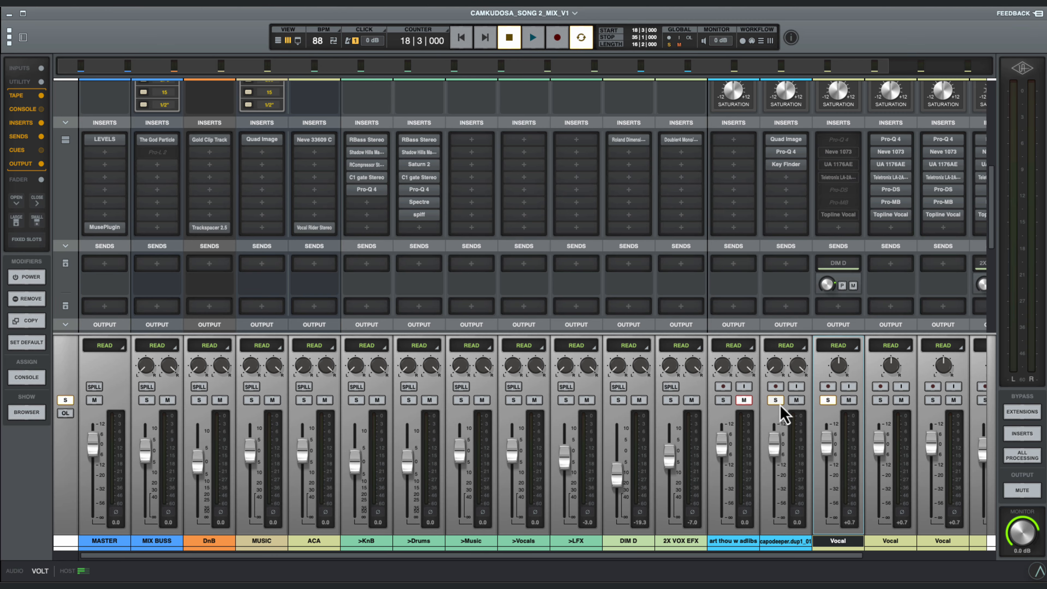
Step: Play the soloed channels and mute the first Vocal channel's DIM D send while listening
{"action": "key", "text": "space"}
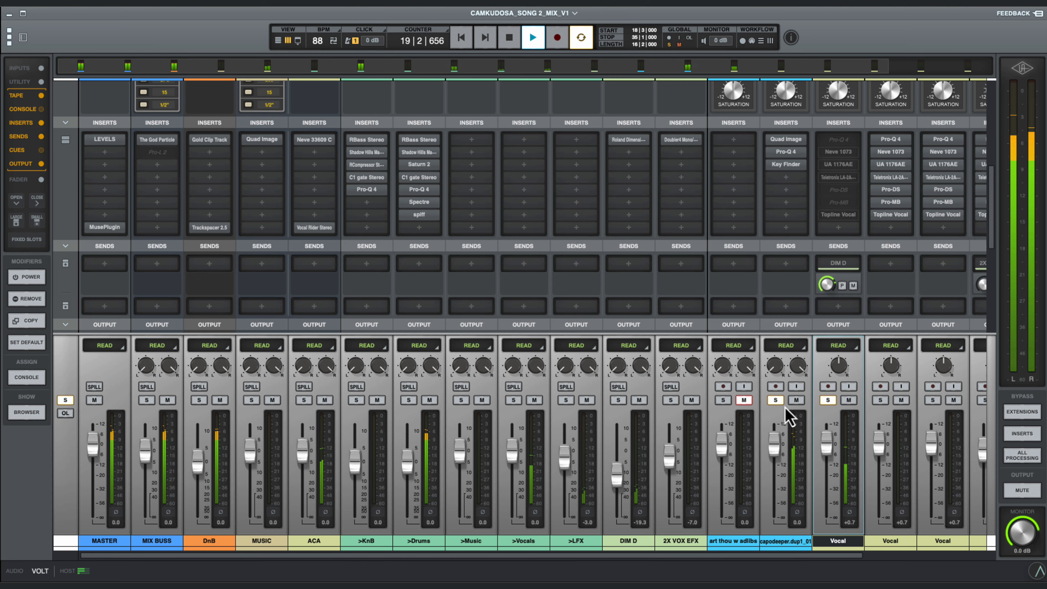
{"action": "left_click", "coordinate": [853, 287]}
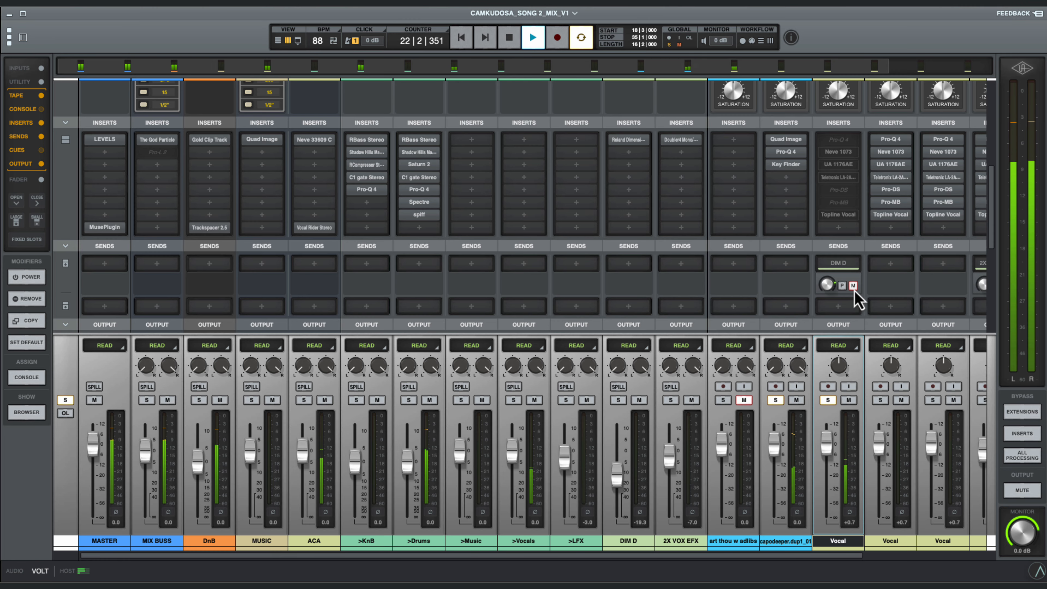
{"action": "key", "text": "space"}
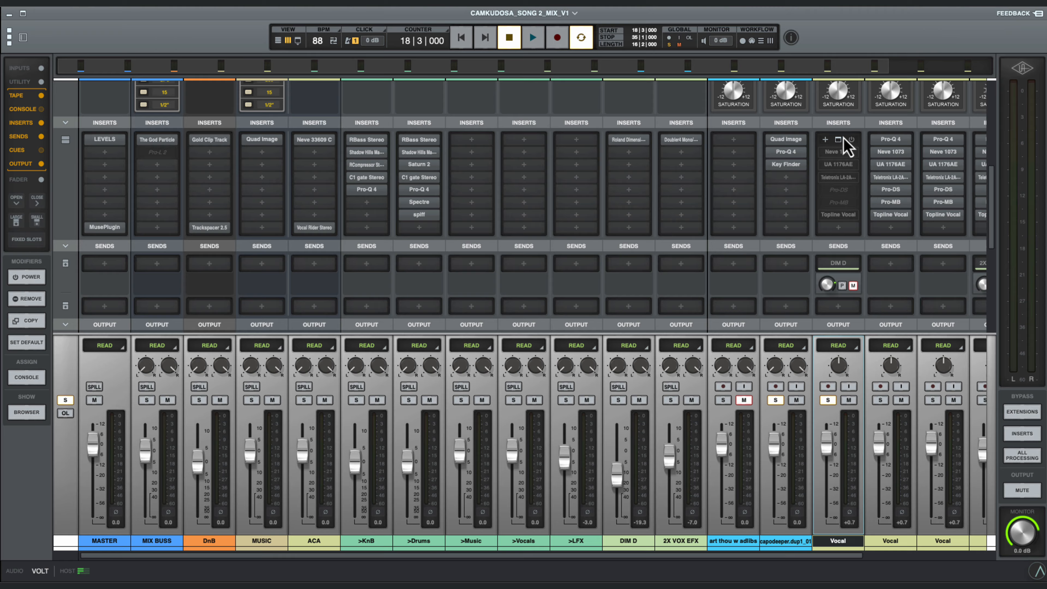
Step: Open Pro-Q 4 on the first Vocal channel and turn off its high shelf and the bell cuts at 177.88 Hz and 387.71 Hz
{"action": "left_click", "coordinate": [842, 141]}
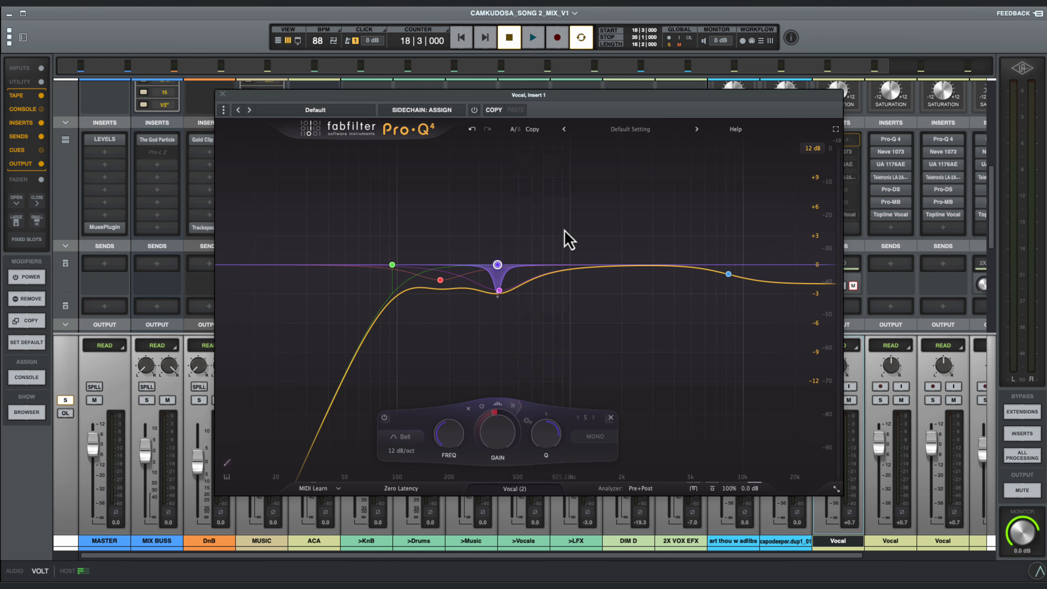
{"action": "mouse_move", "coordinate": [437, 282]}
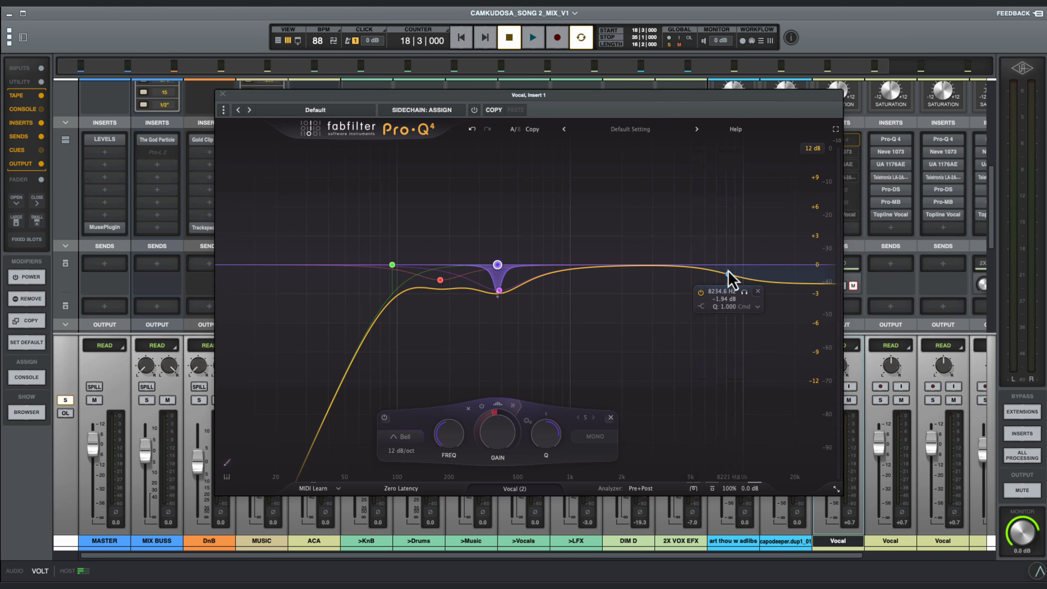
{"action": "left_click", "coordinate": [701, 292]}
{"action": "left_click", "coordinate": [469, 232]}
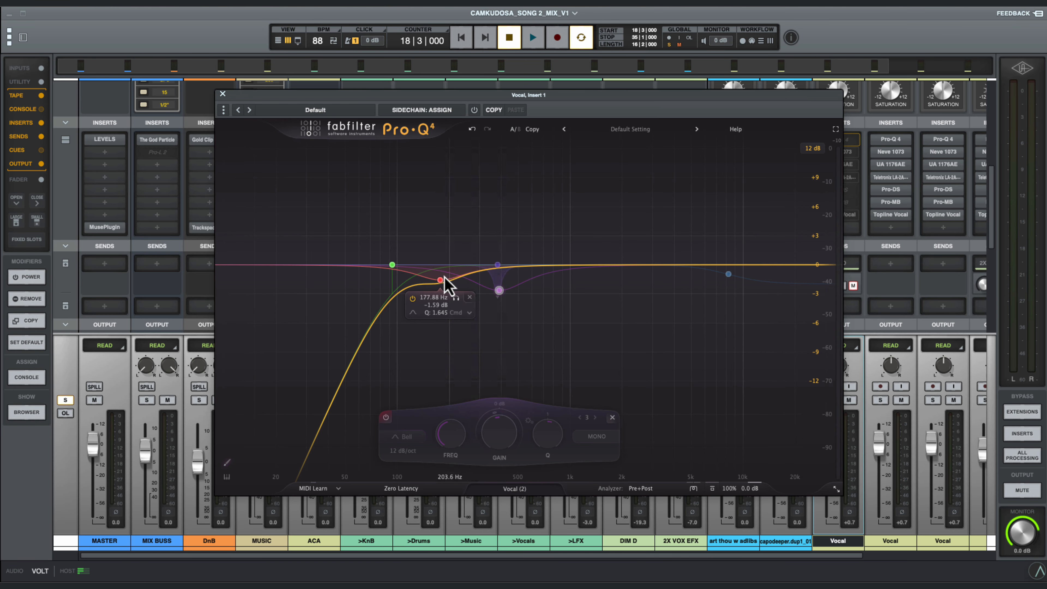
{"action": "left_click", "coordinate": [412, 298]}
Step: Re-enable the 177.88 Hz and 387.71 Hz bell cuts in Pro-Q 4 during playback
{"action": "key", "text": "space"}
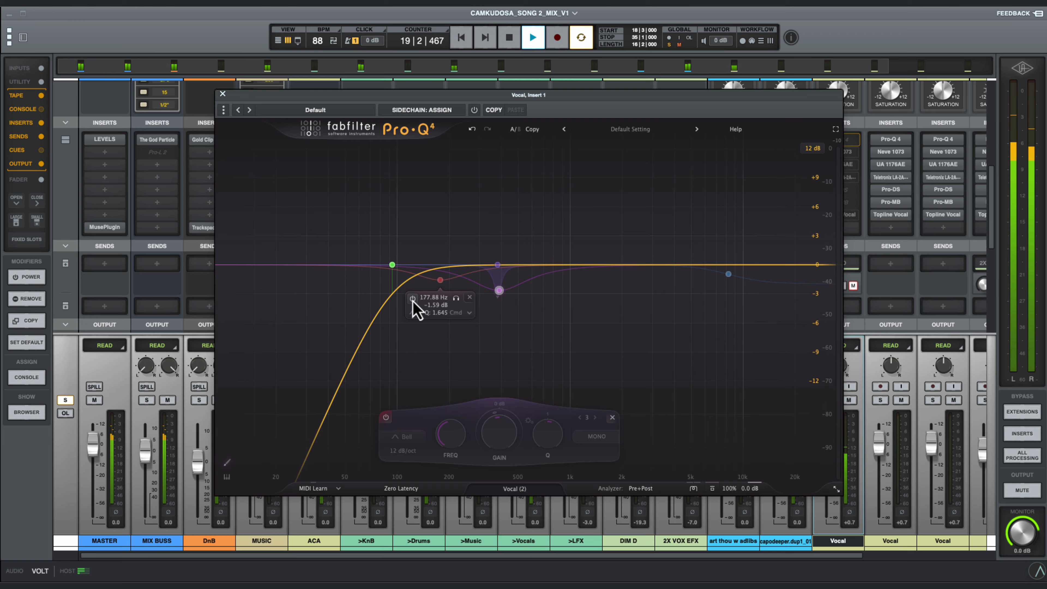
{"action": "left_click", "coordinate": [412, 298]}
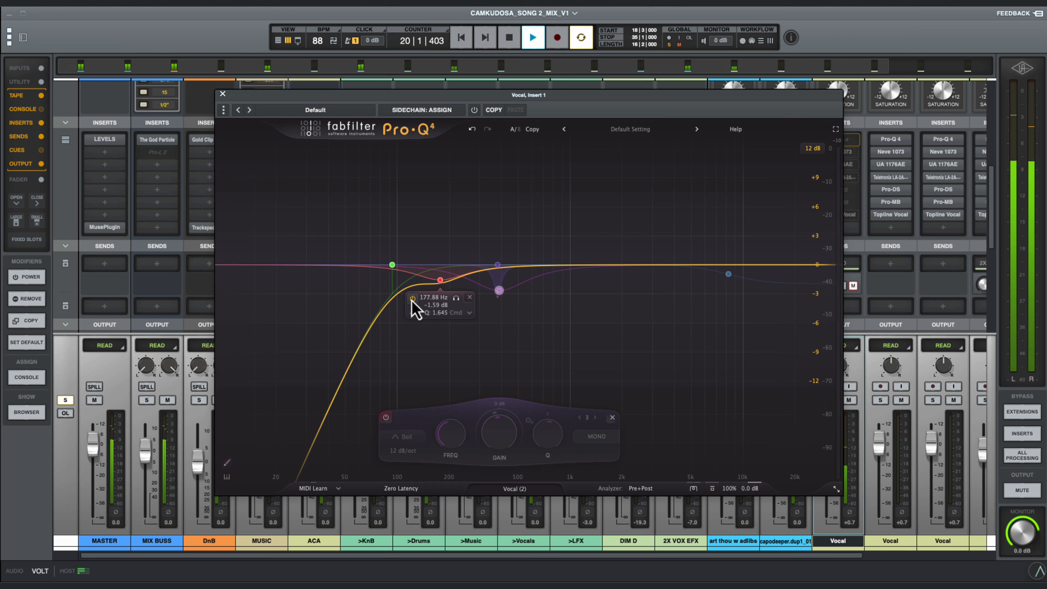
{"action": "mouse_move", "coordinate": [497, 293]}
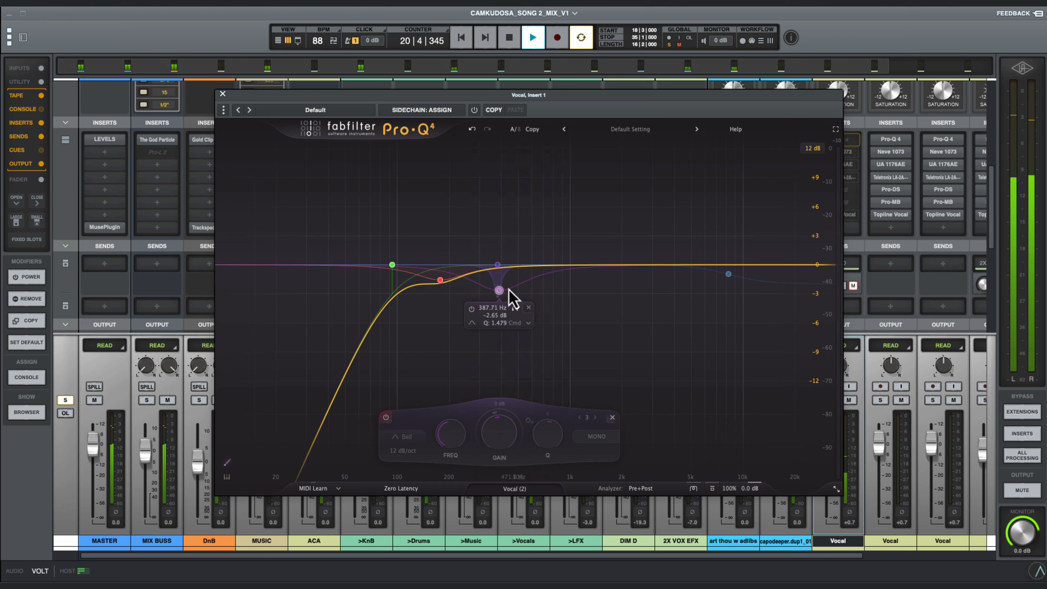
{"action": "left_click", "coordinate": [387, 417]}
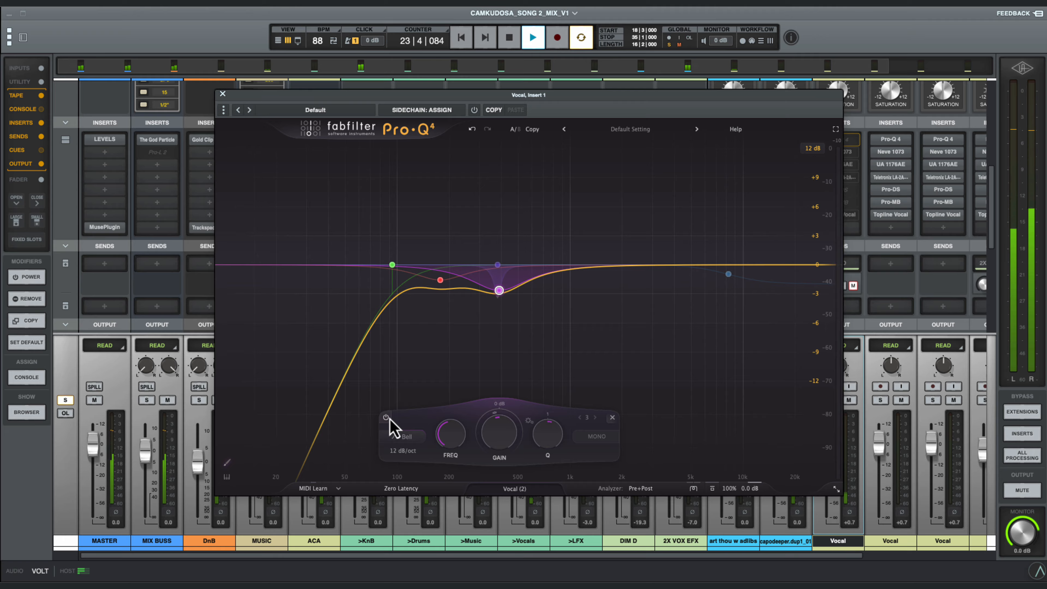
{"action": "key", "text": "space"}
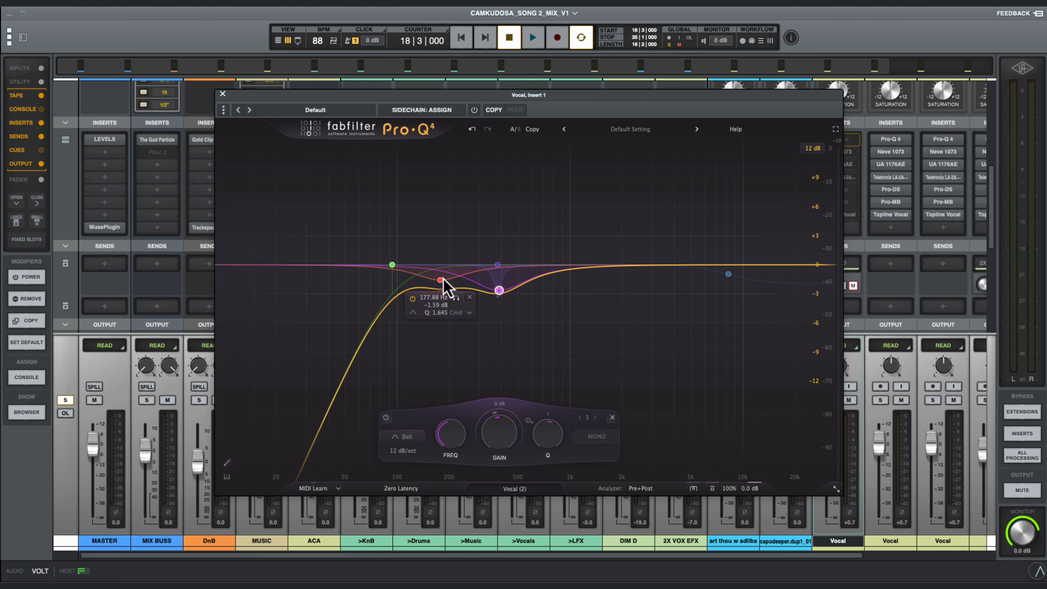
Step: Play the loop again and re-enable the 8234.6 Hz high shelf in Pro-Q 4
{"action": "mouse_move", "coordinate": [492, 284]}
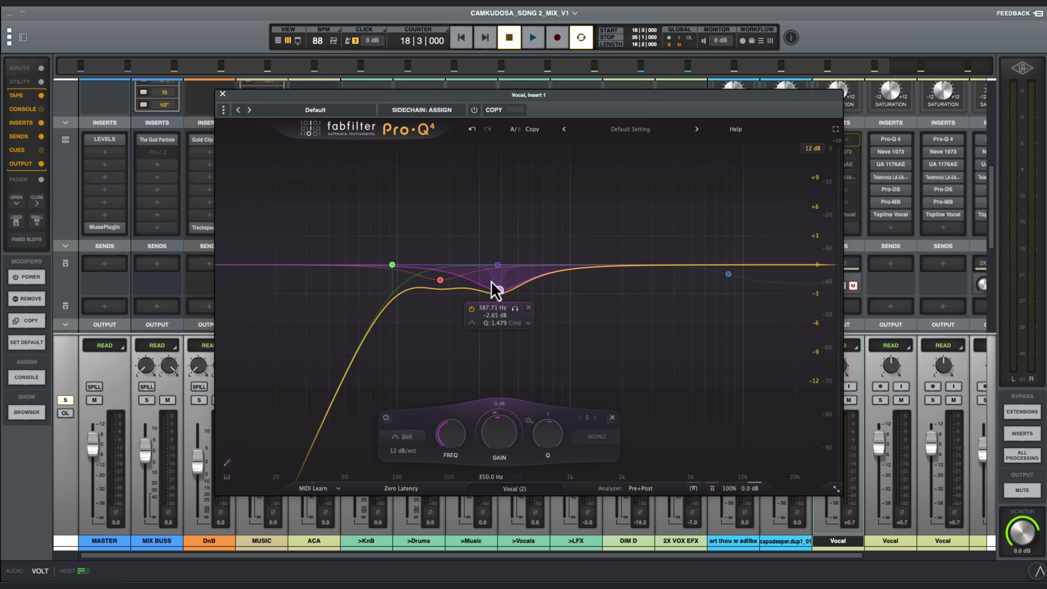
{"action": "key", "text": "space"}
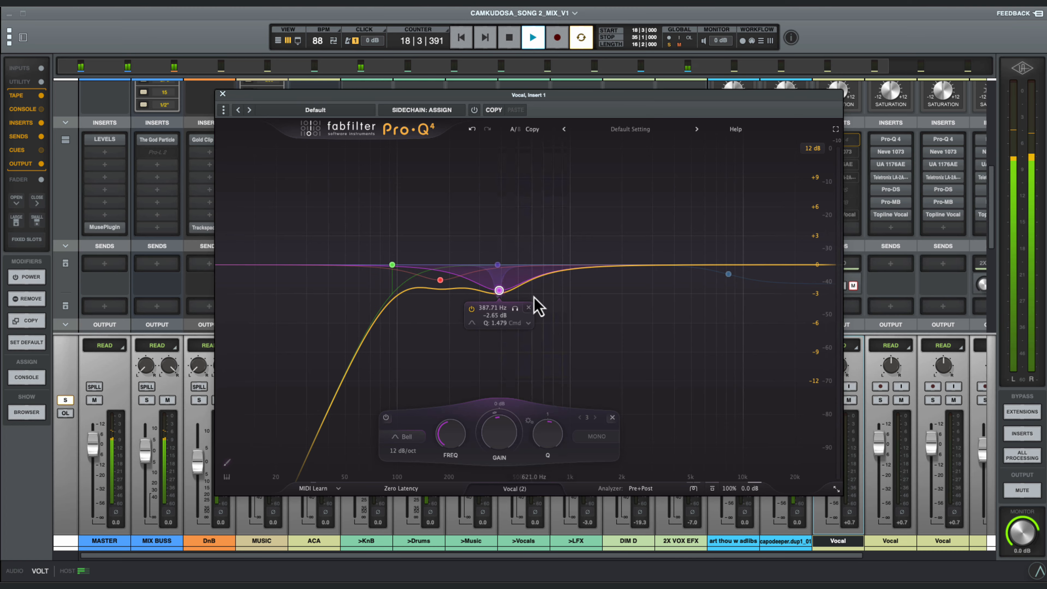
{"action": "mouse_move", "coordinate": [729, 276]}
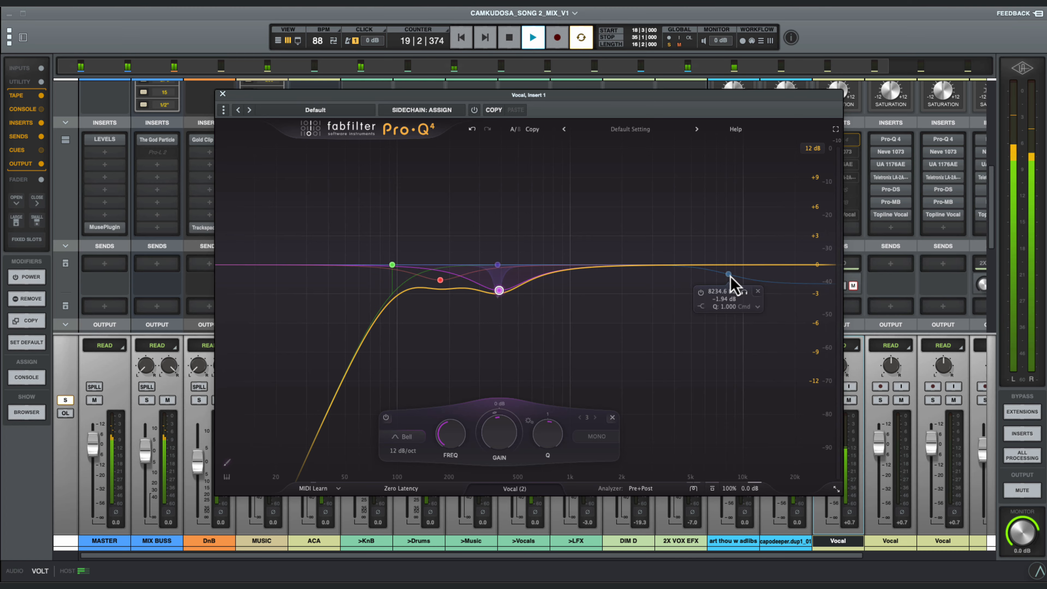
{"action": "left_click", "coordinate": [728, 274]}
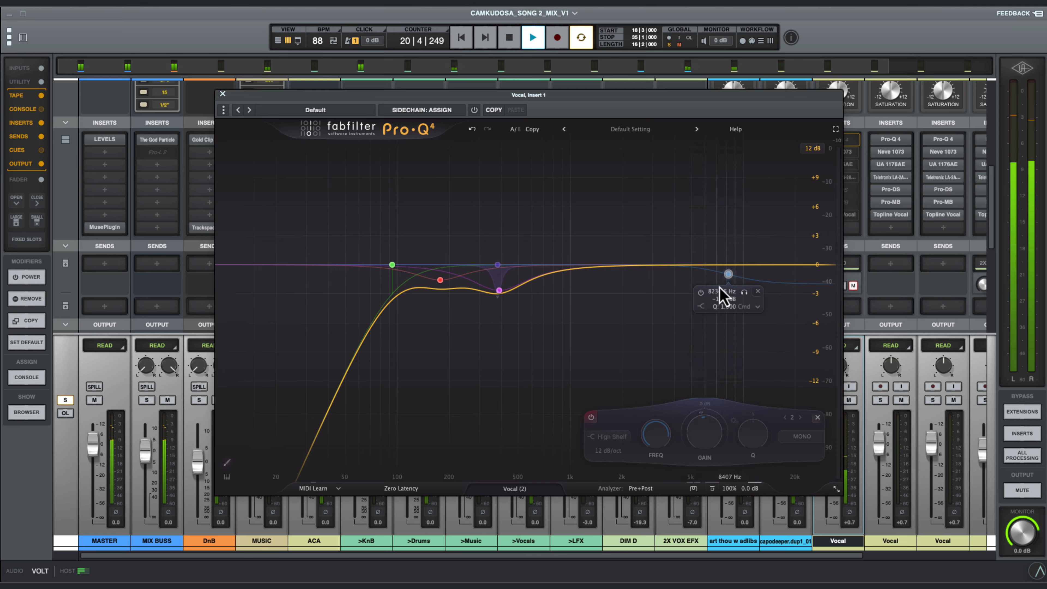
{"action": "left_click", "coordinate": [701, 292]}
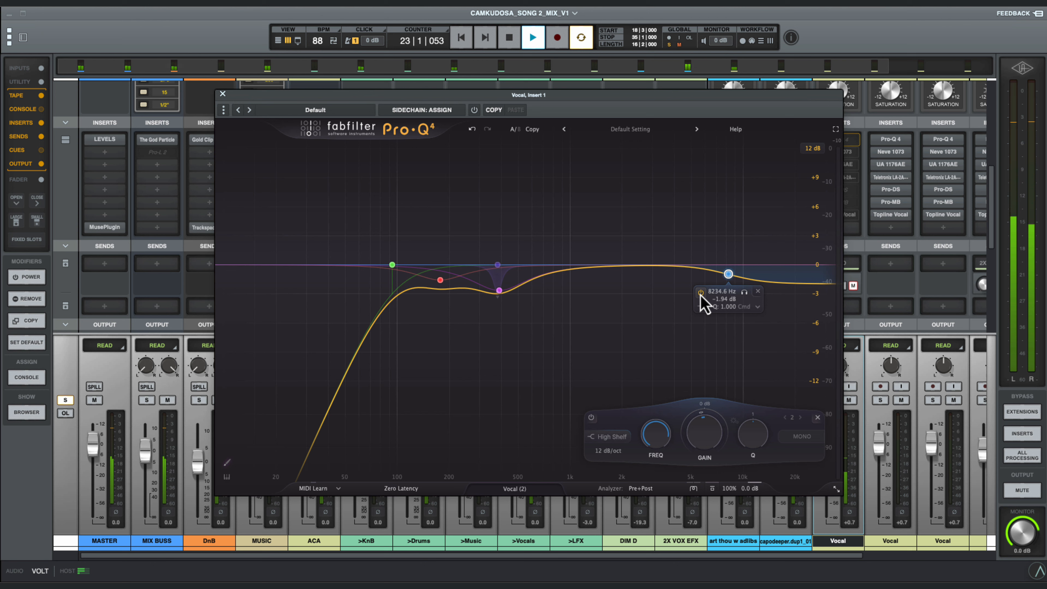
{"action": "key", "text": "space"}
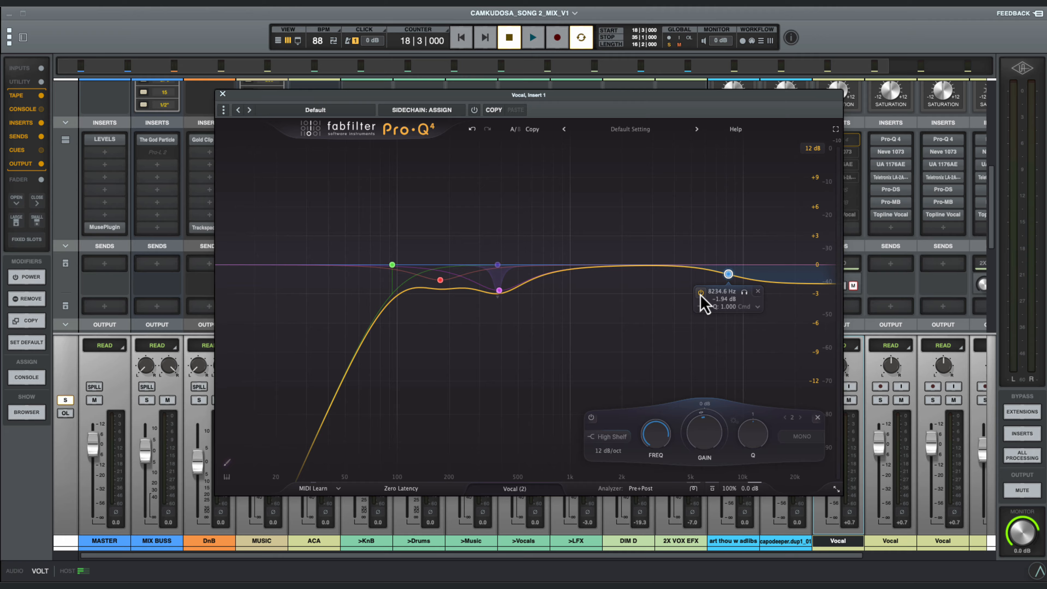
Step: Compare the vocal with Pro-Q 4 bypassed and active during playback, leave it switched on, and close its window
{"action": "key", "text": "space"}
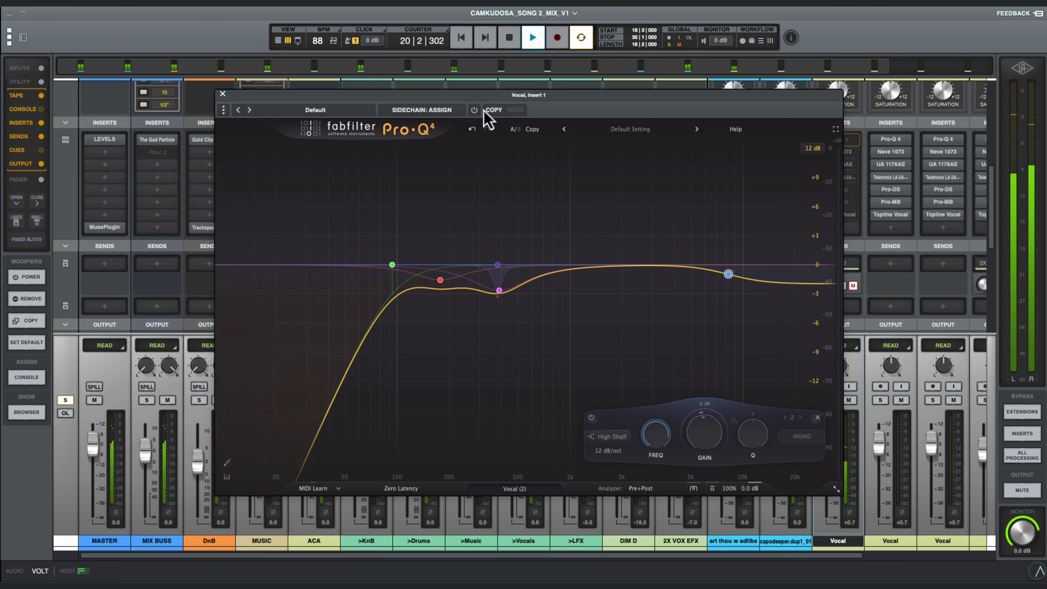
{"action": "left_click", "coordinate": [471, 114]}
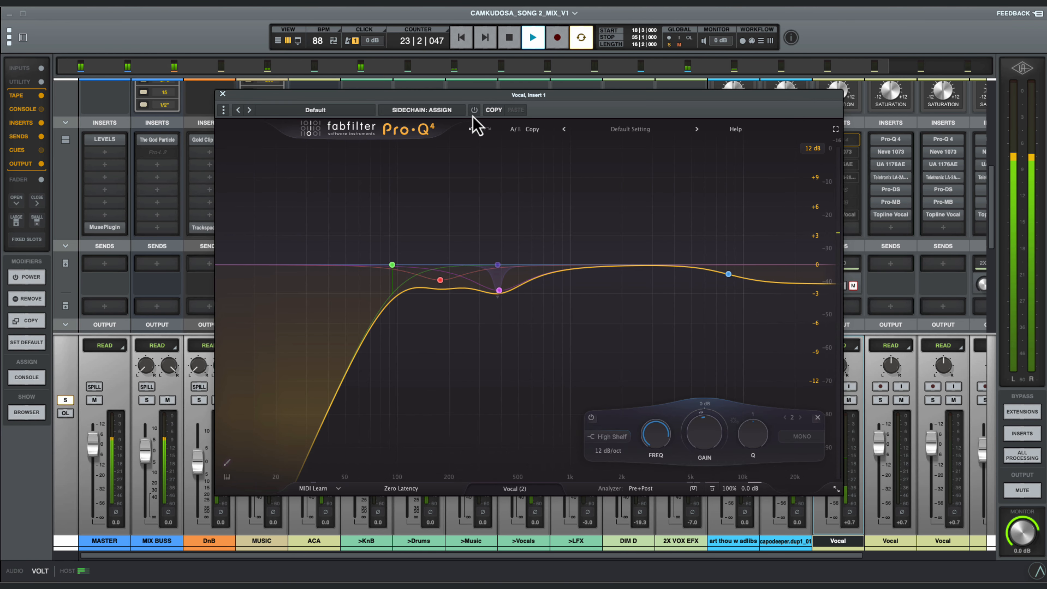
{"action": "left_click", "coordinate": [472, 115]}
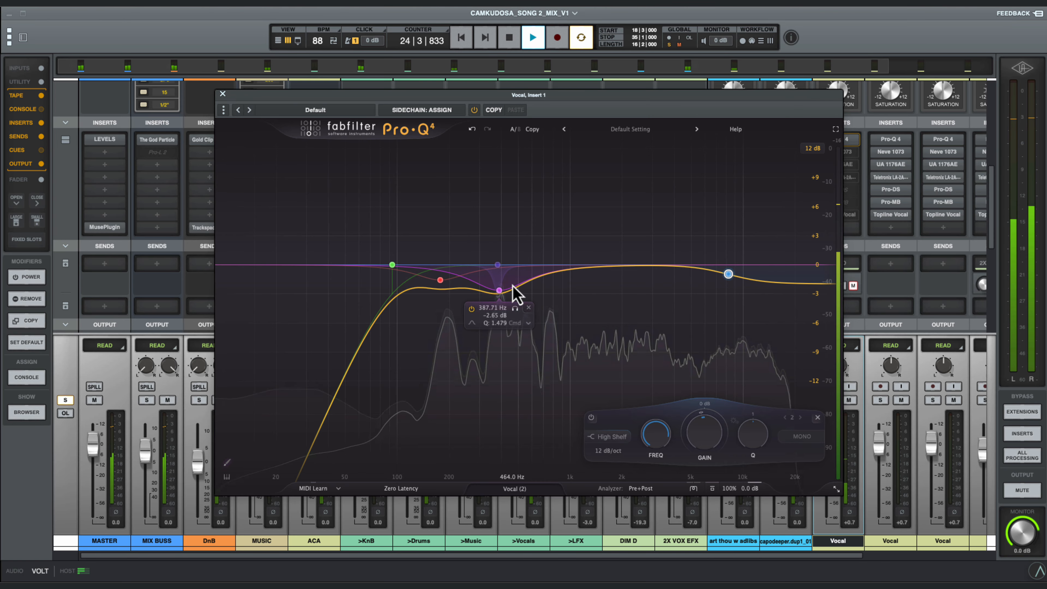
{"action": "key", "text": "space"}
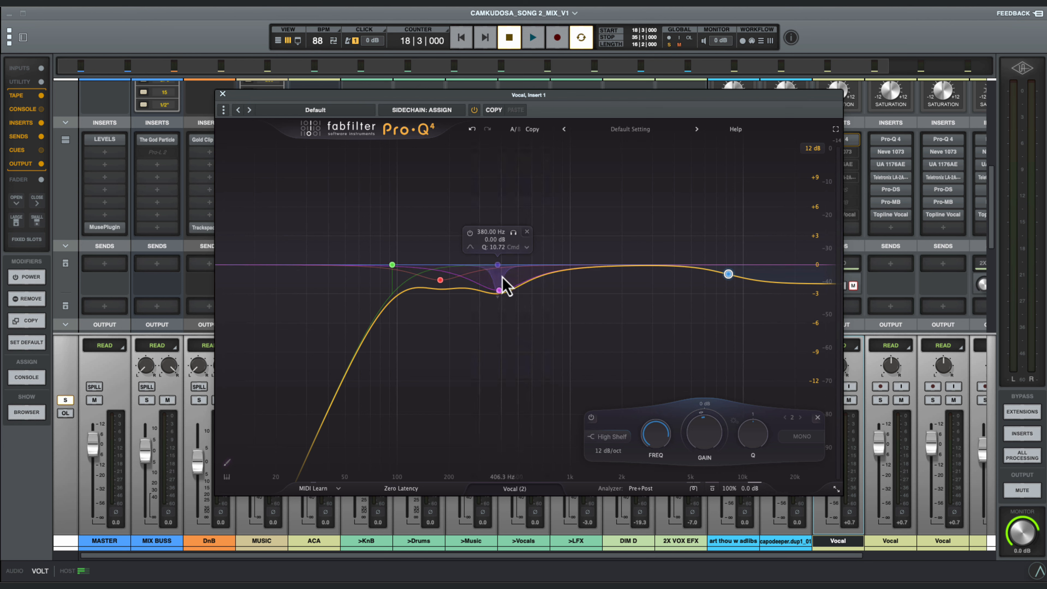
{"action": "left_click", "coordinate": [222, 94]}
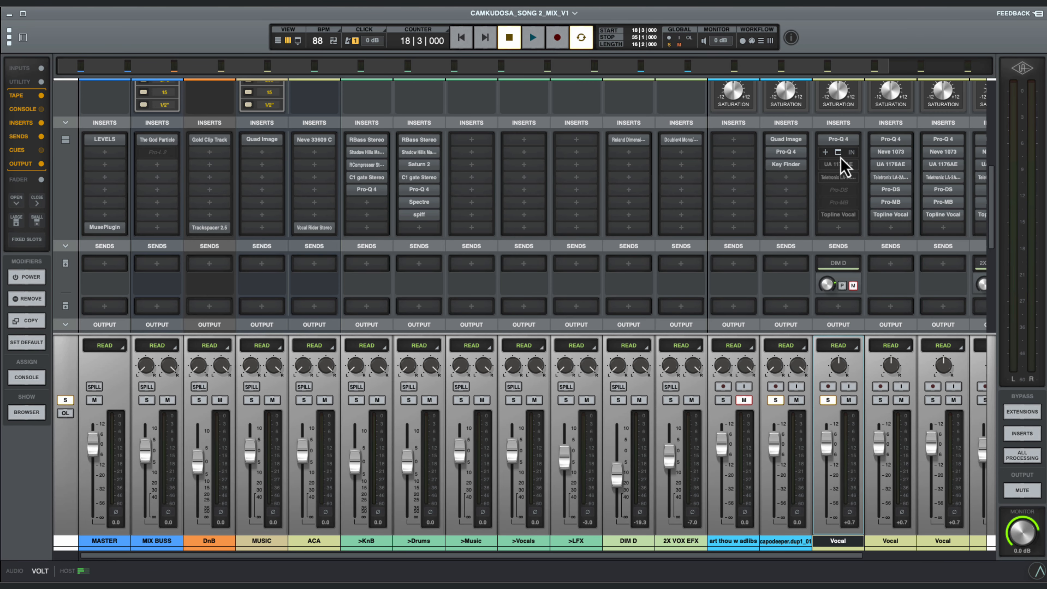
Step: Open the Neve 1073 on the first Vocal channel, switch it on, start playback, and close its window
{"action": "left_click", "coordinate": [839, 154]}
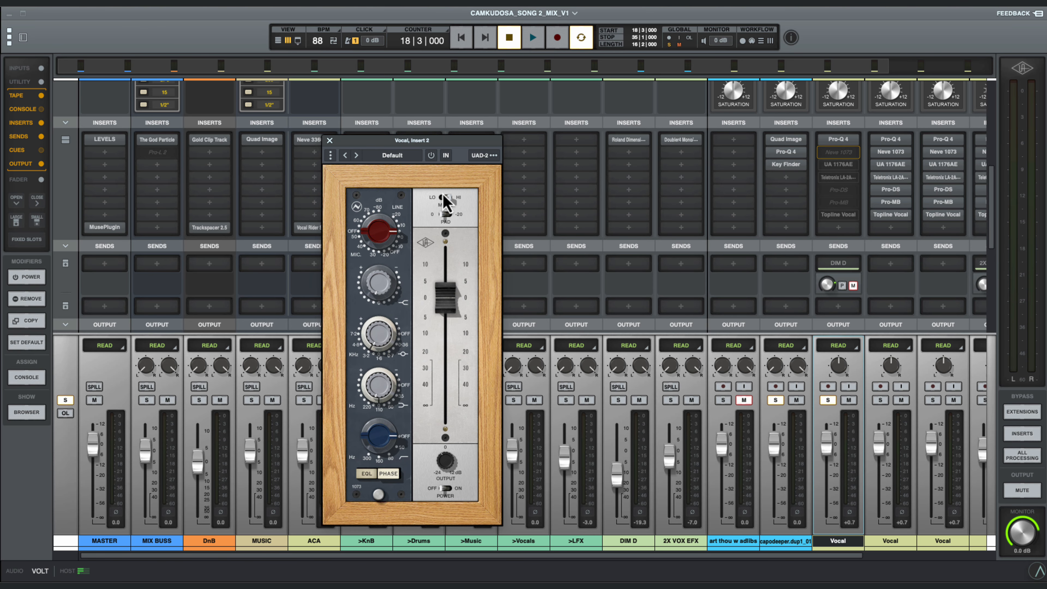
{"action": "key", "text": "space"}
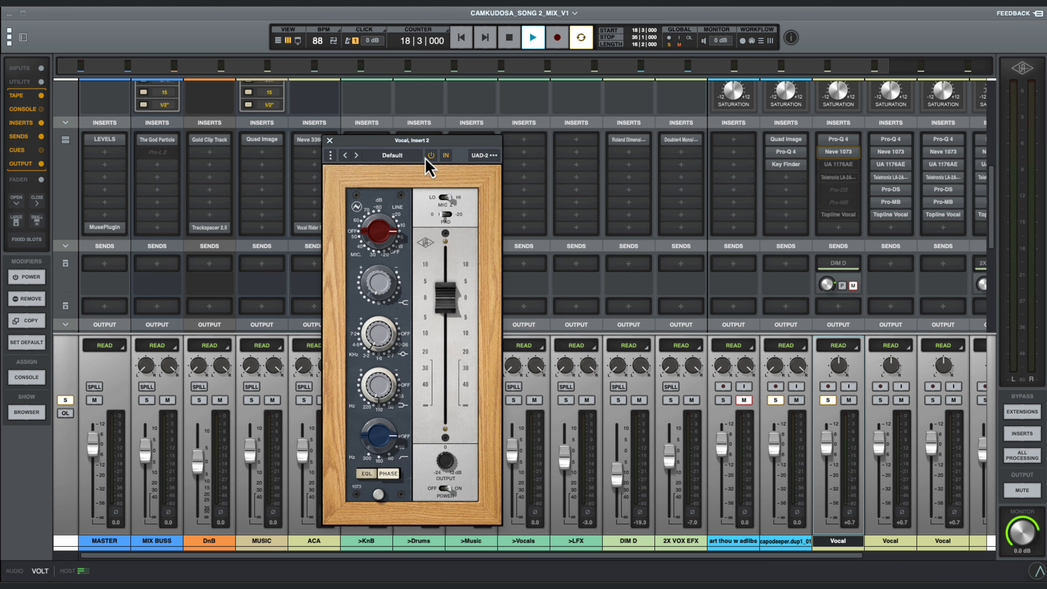
{"action": "left_click", "coordinate": [330, 141]}
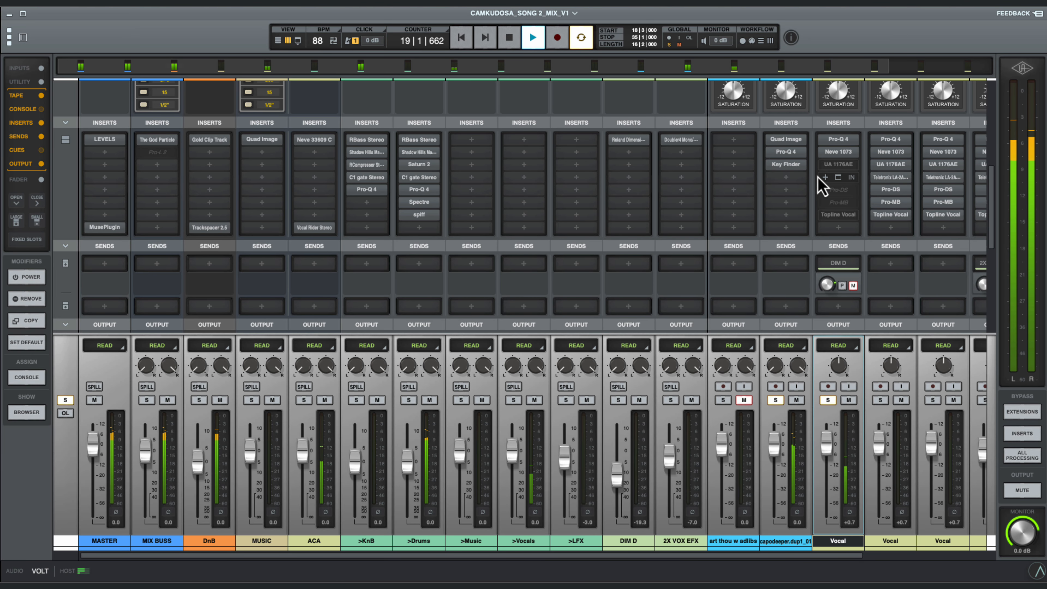
Step: Open the UA 1176AE on the first Vocal channel, activate it, and audition its compression with its window moved clear of the vocal inserts
{"action": "left_click", "coordinate": [838, 166]}
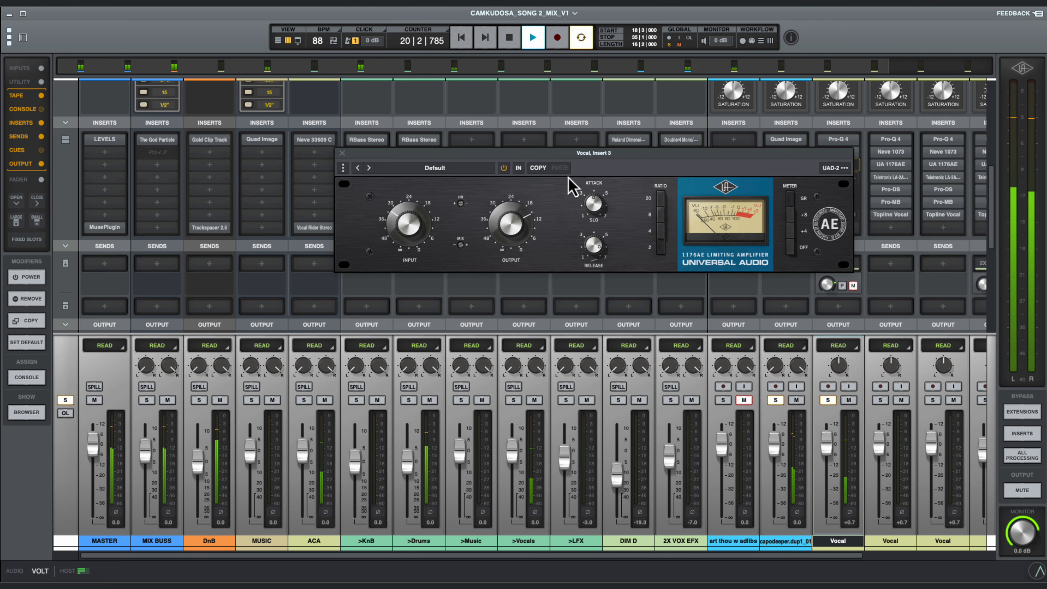
{"action": "key", "text": "space"}
{"action": "left_click", "coordinate": [519, 171]}
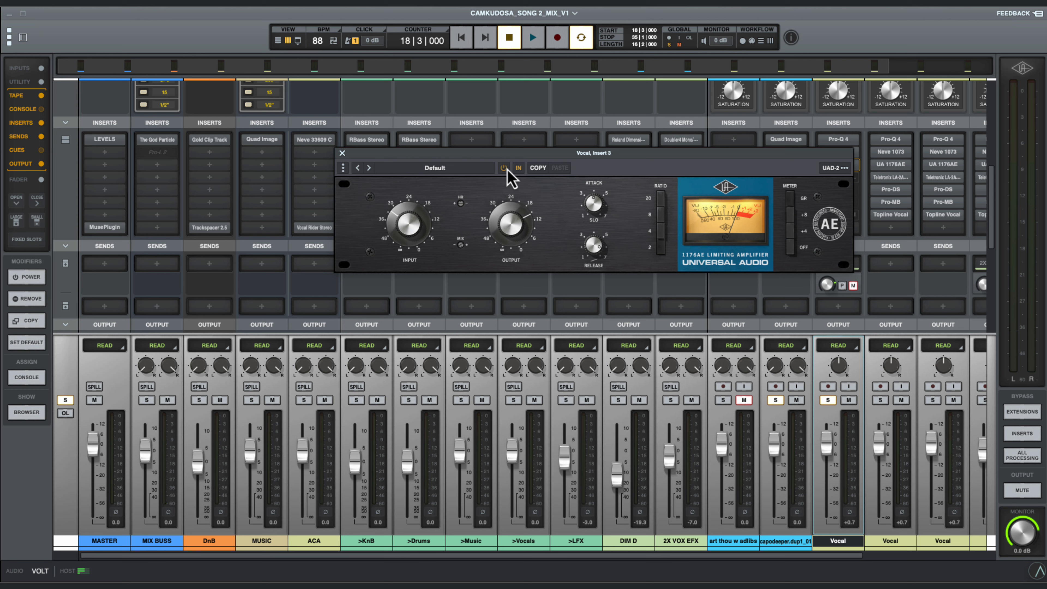
{"action": "key", "text": "space"}
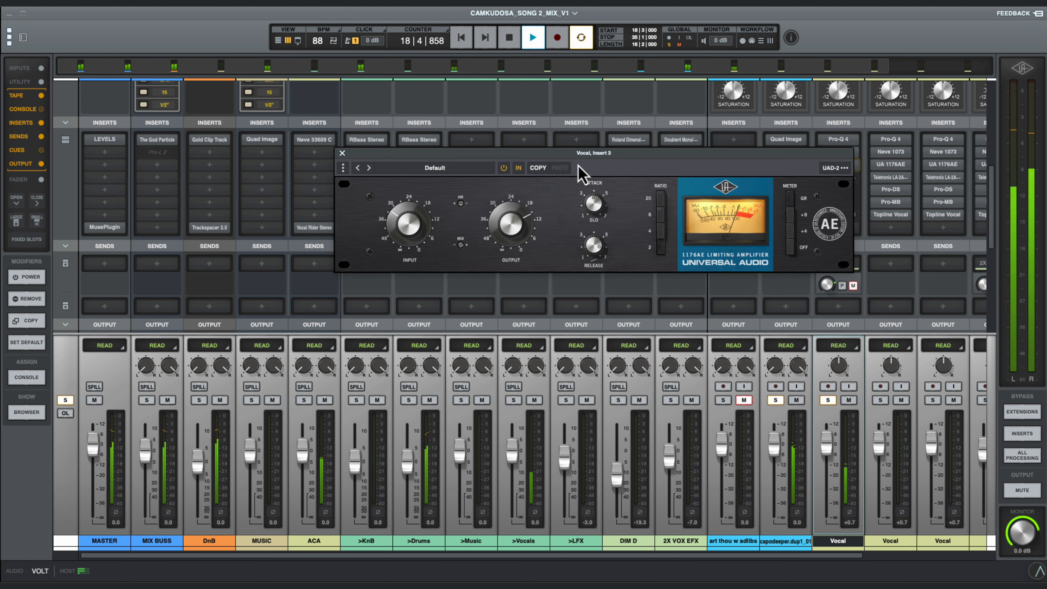
{"action": "left_click_drag", "start_coordinate": [586, 152], "coordinate": [501, 186]}
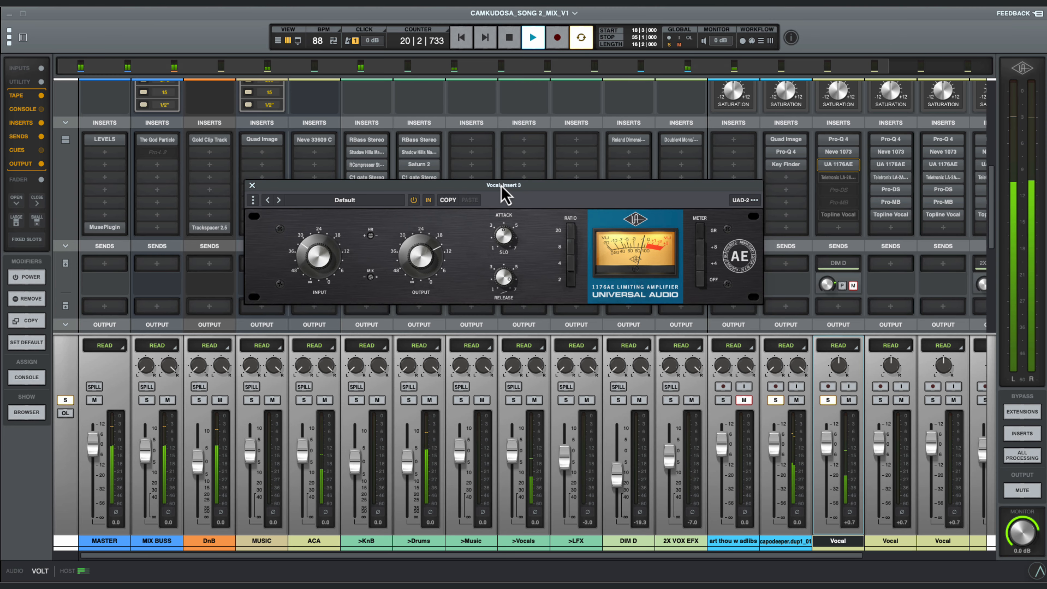
{"action": "key", "text": "space"}
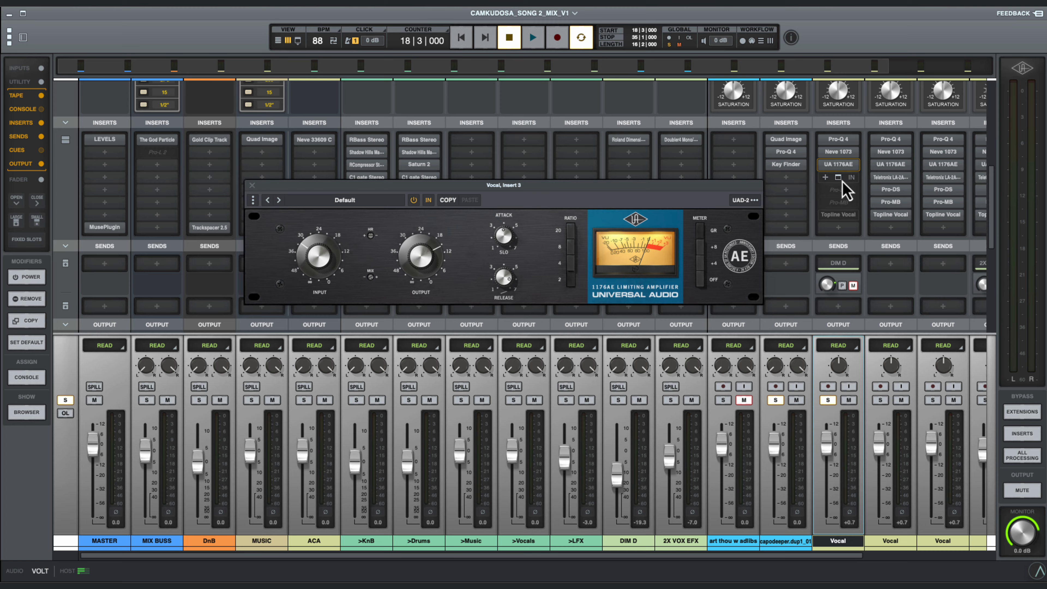
Step: Open the Teletronix LA-2A on the first Vocal channel, place its window directly beneath the UA 1176AE, and activate it
{"action": "left_click", "coordinate": [838, 177]}
{"action": "left_click_drag", "start_coordinate": [677, 170], "coordinate": [571, 309]}
{"action": "left_click", "coordinate": [555, 297]}
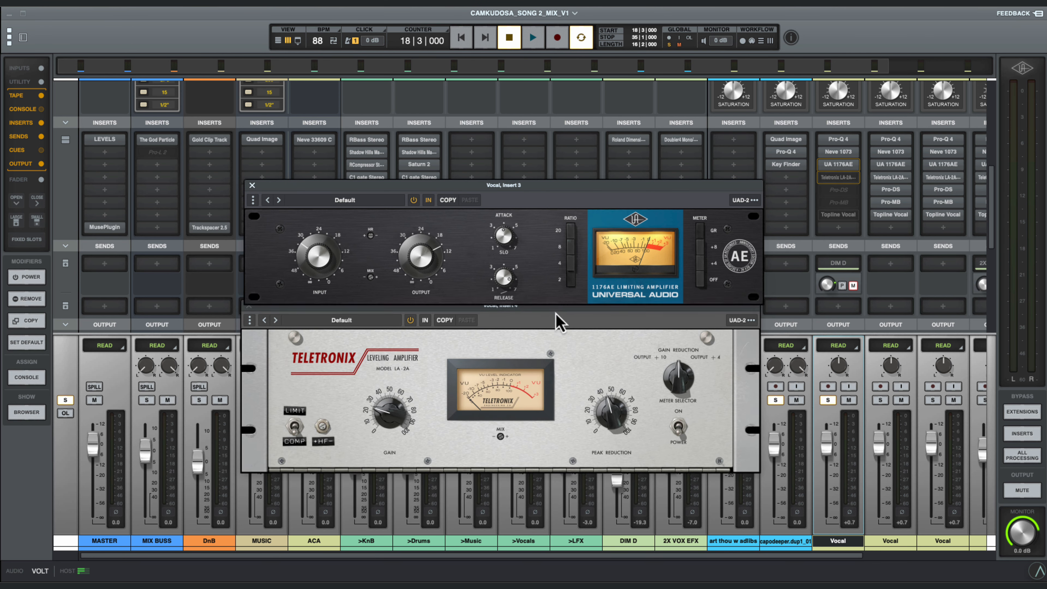
{"action": "left_click", "coordinate": [554, 318]}
{"action": "left_click_drag", "start_coordinate": [555, 312], "coordinate": [557, 316]}
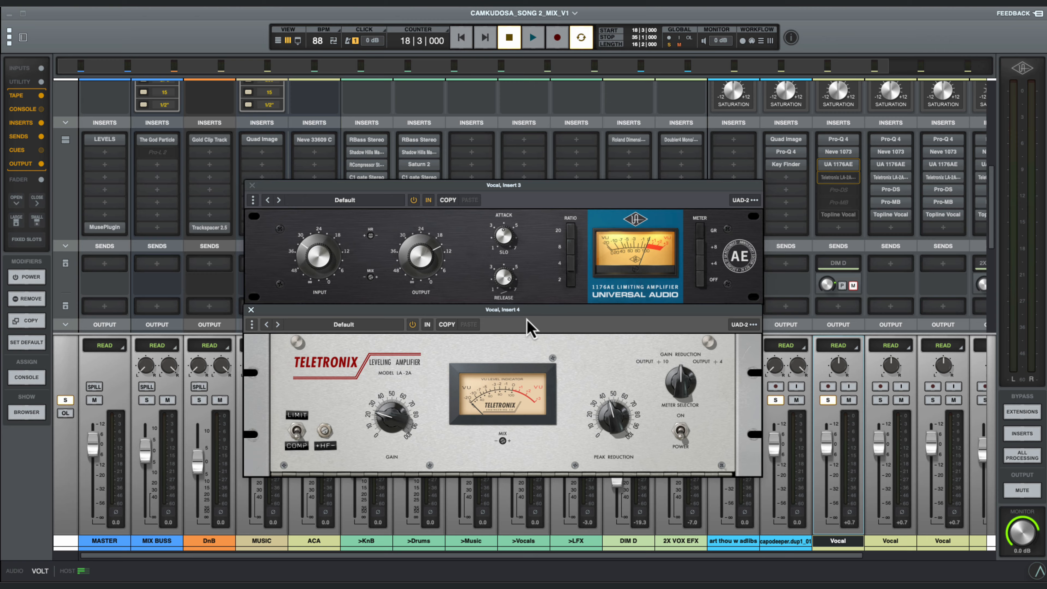
{"action": "left_click", "coordinate": [427, 325]}
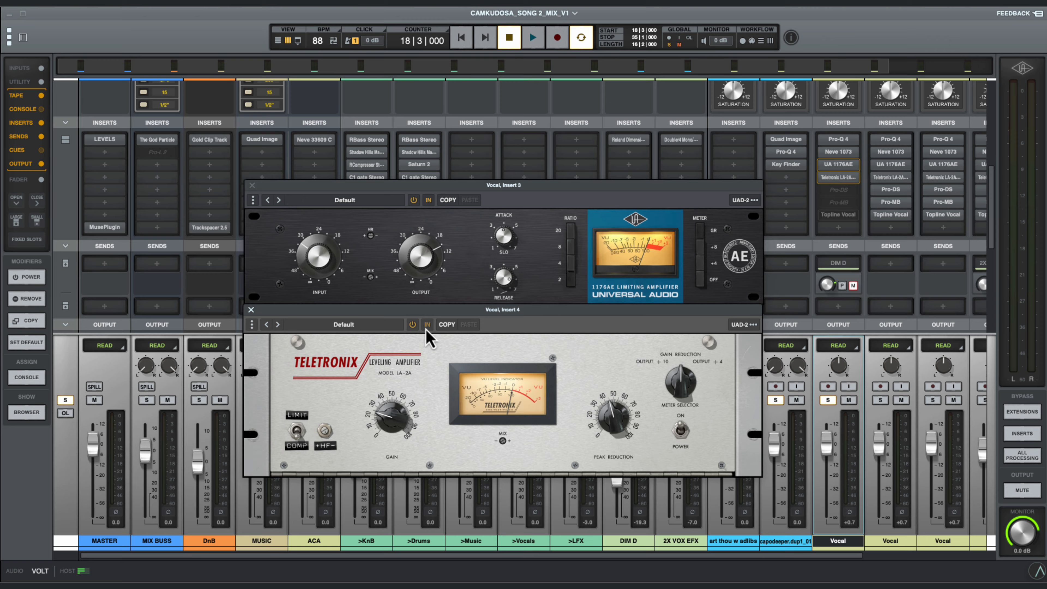
Step: Audition the loop with the LA-2A following the 1176AE, stop playback, and close both compressor windows
{"action": "key", "text": "space"}
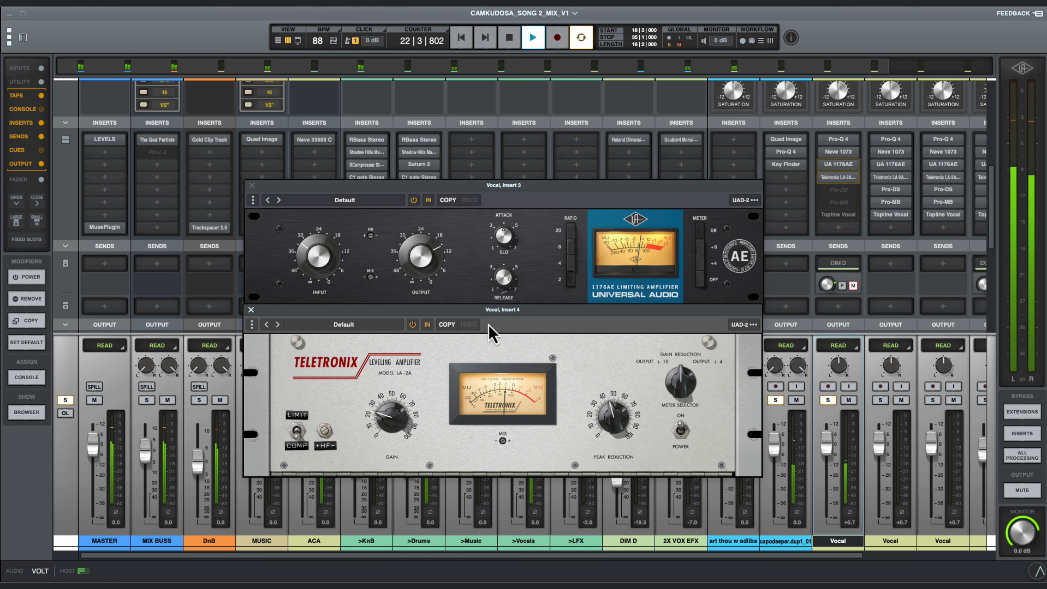
{"action": "key", "text": "space"}
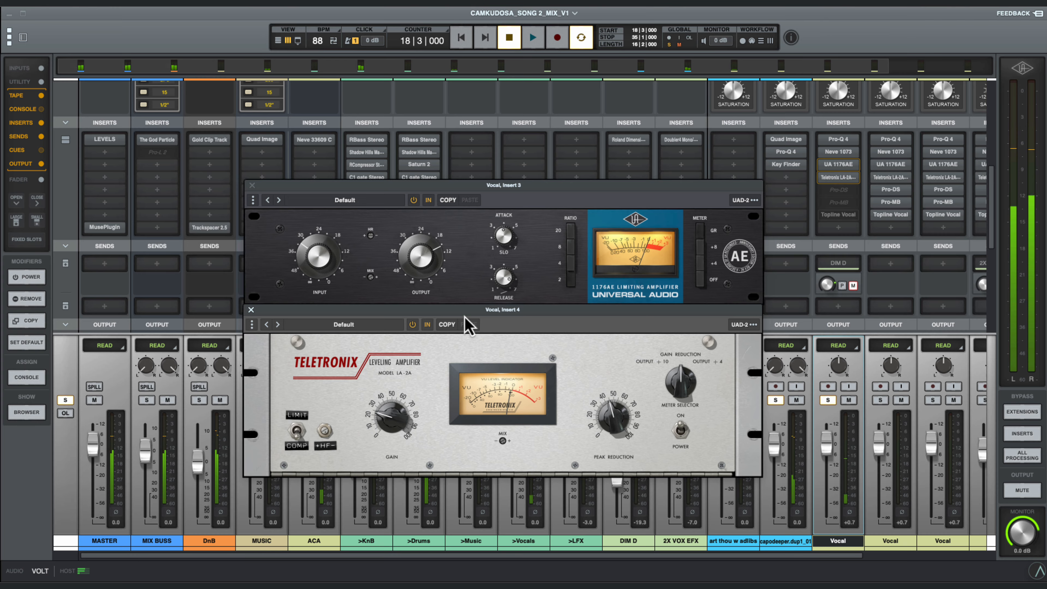
{"action": "left_click", "coordinate": [251, 310]}
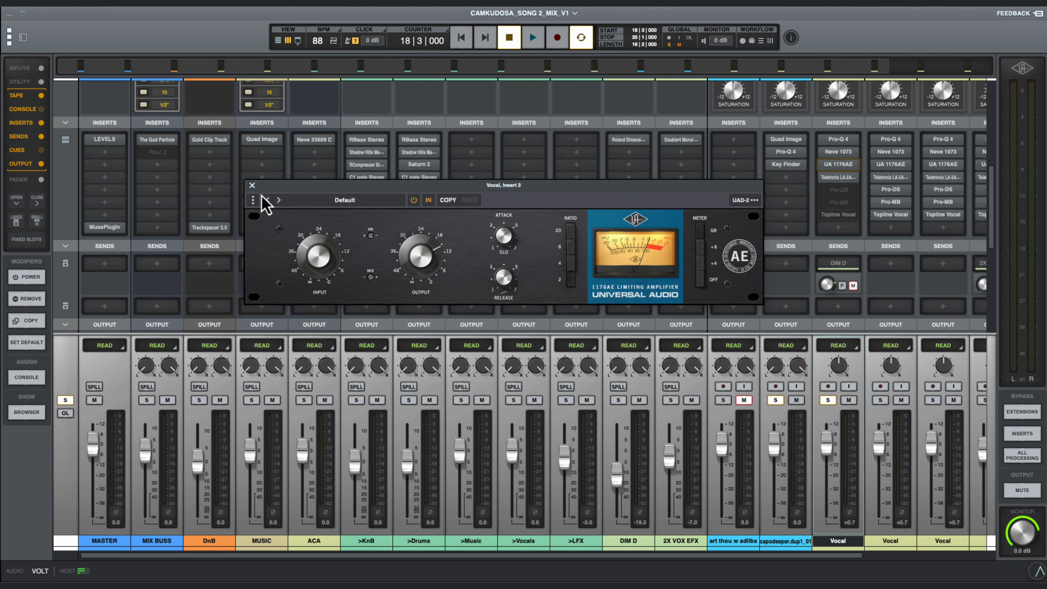
{"action": "left_click", "coordinate": [252, 185]}
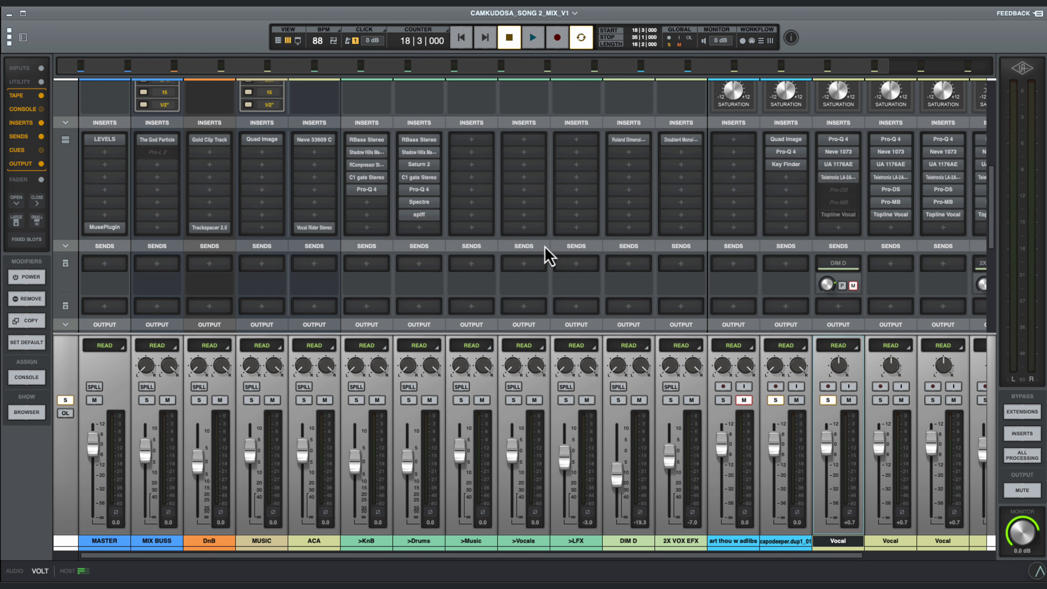
Step: Open Pro-DS on the first Vocal channel, switch it on, audition its de-essing, and close its window with playback stopped
{"action": "left_click", "coordinate": [838, 193]}
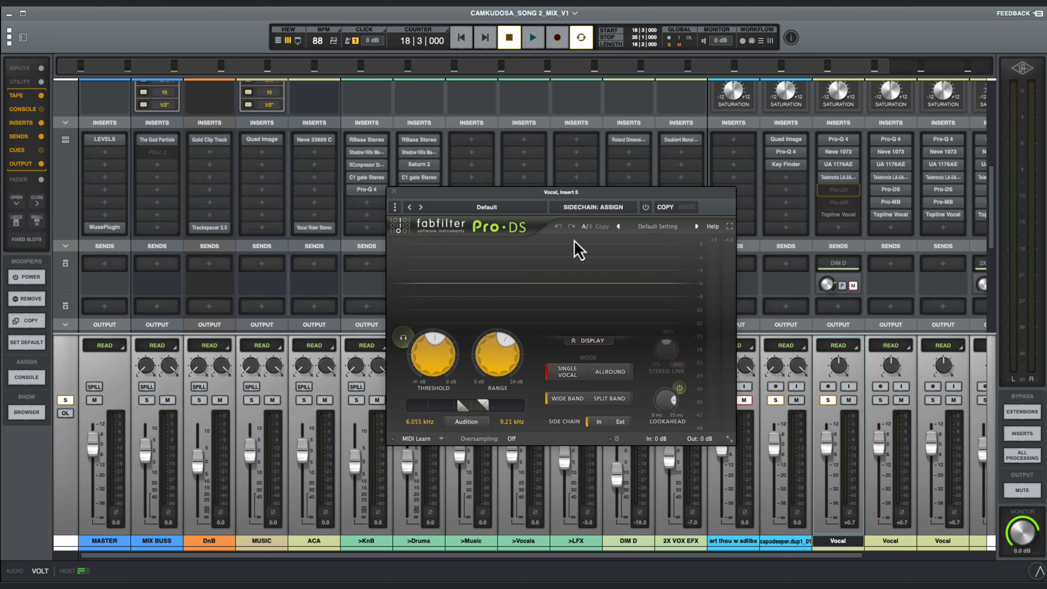
{"action": "left_click", "coordinate": [646, 209]}
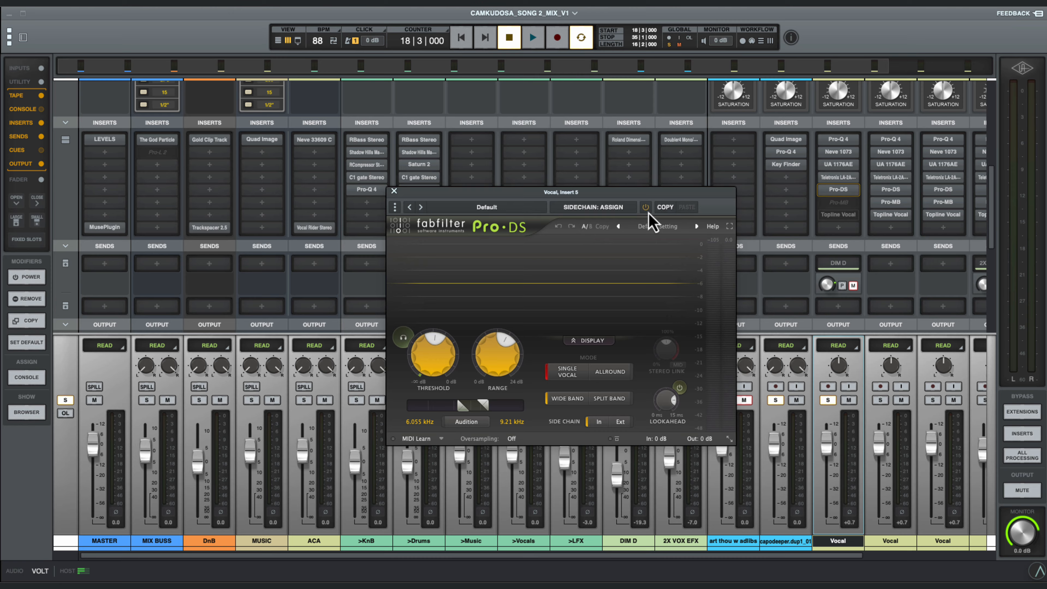
{"action": "key", "text": "space"}
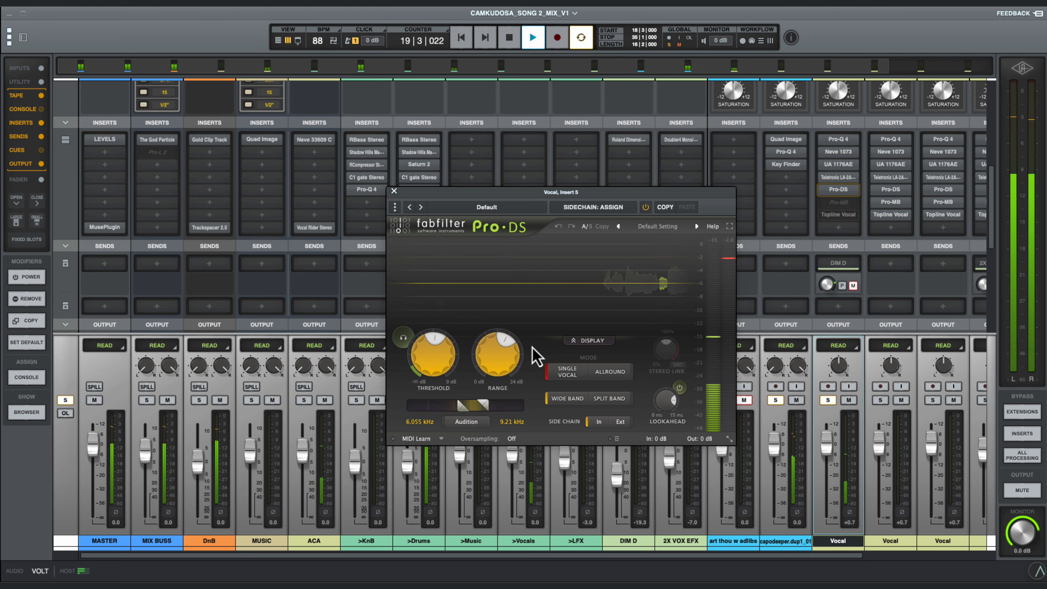
{"action": "mouse_move", "coordinate": [500, 368]}
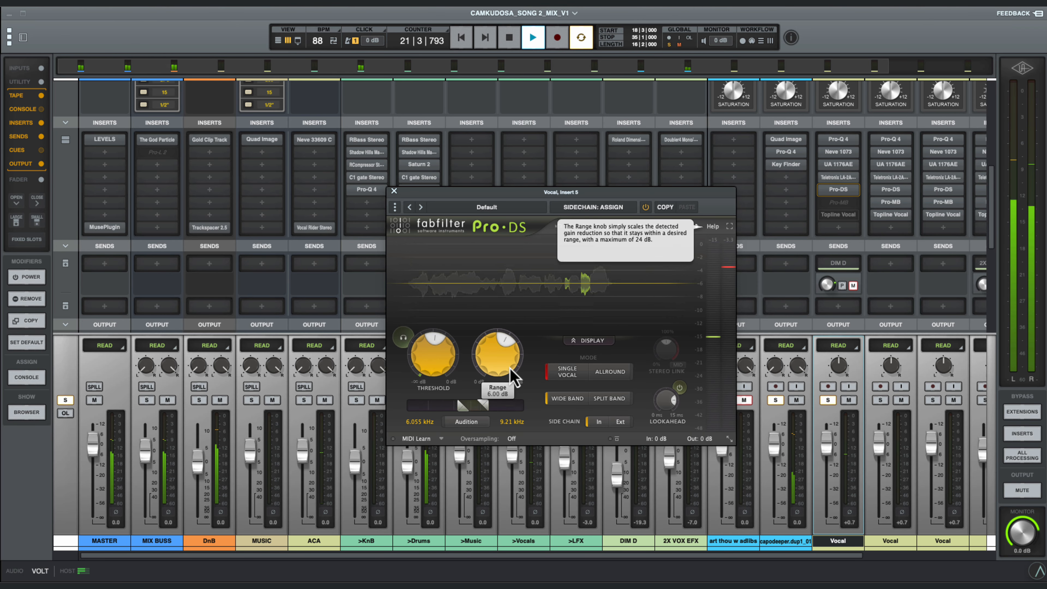
{"action": "left_click", "coordinate": [394, 191]}
{"action": "key", "text": "space"}
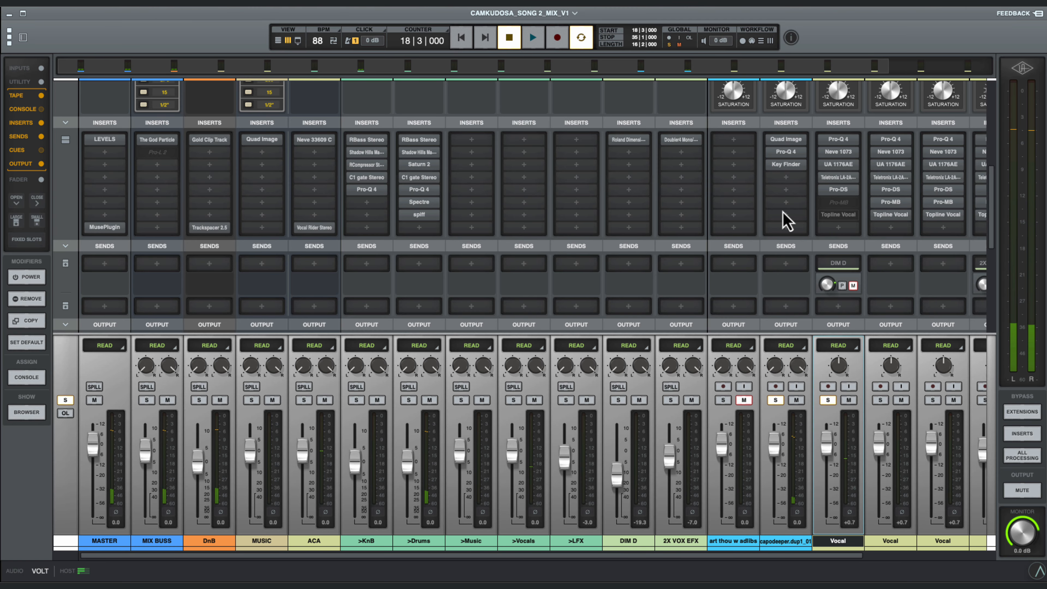
Step: Open Pro-MB on the first Vocal channel, move it clear of the vocal inserts, switch it on, and start playback
{"action": "left_click", "coordinate": [838, 202]}
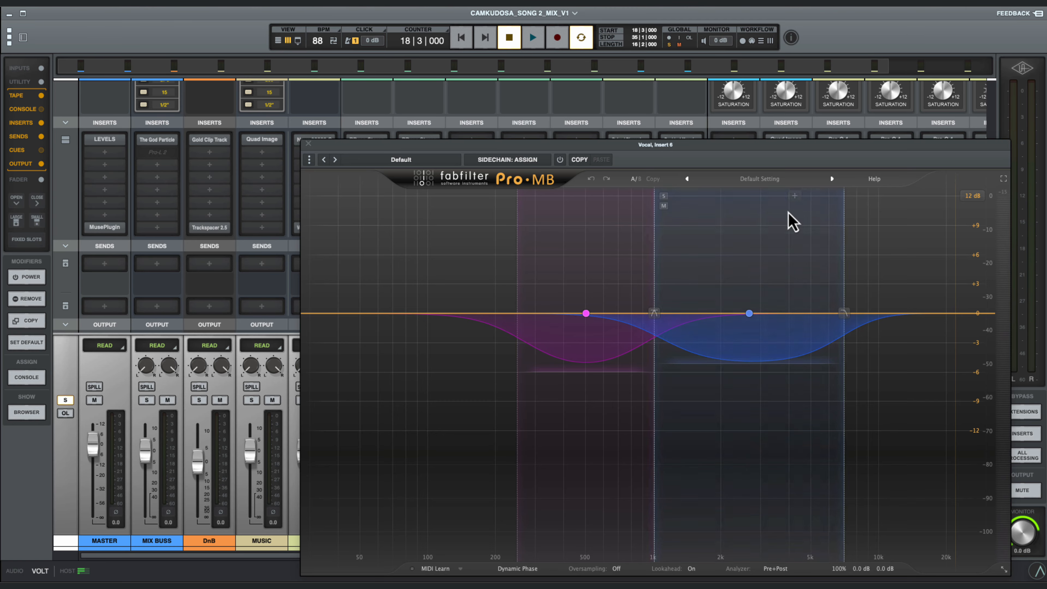
{"action": "left_click_drag", "start_coordinate": [663, 155], "coordinate": [466, 84]}
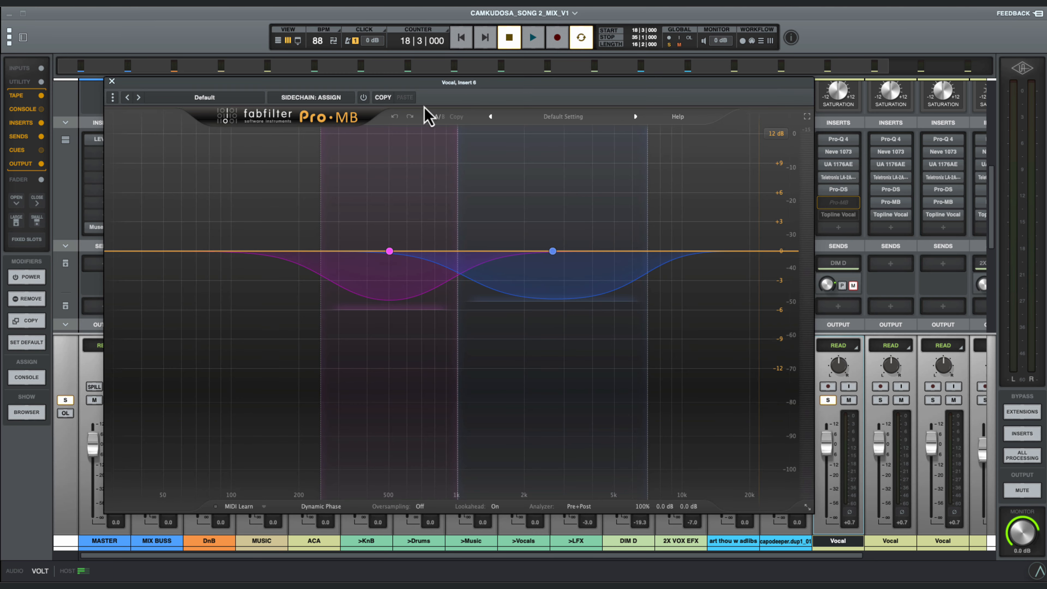
{"action": "left_click", "coordinate": [363, 98]}
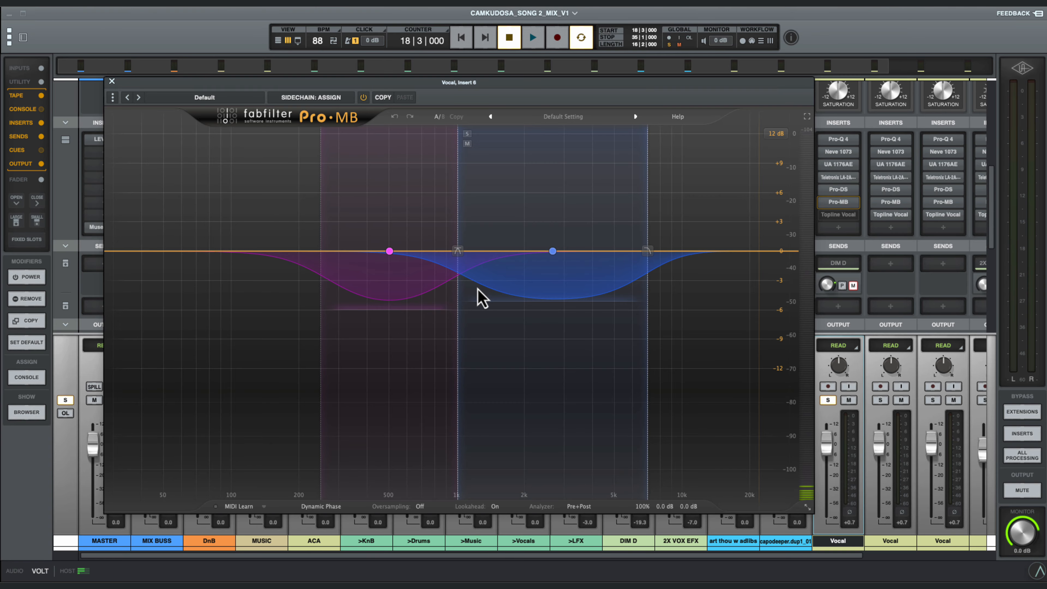
{"action": "key", "text": "space"}
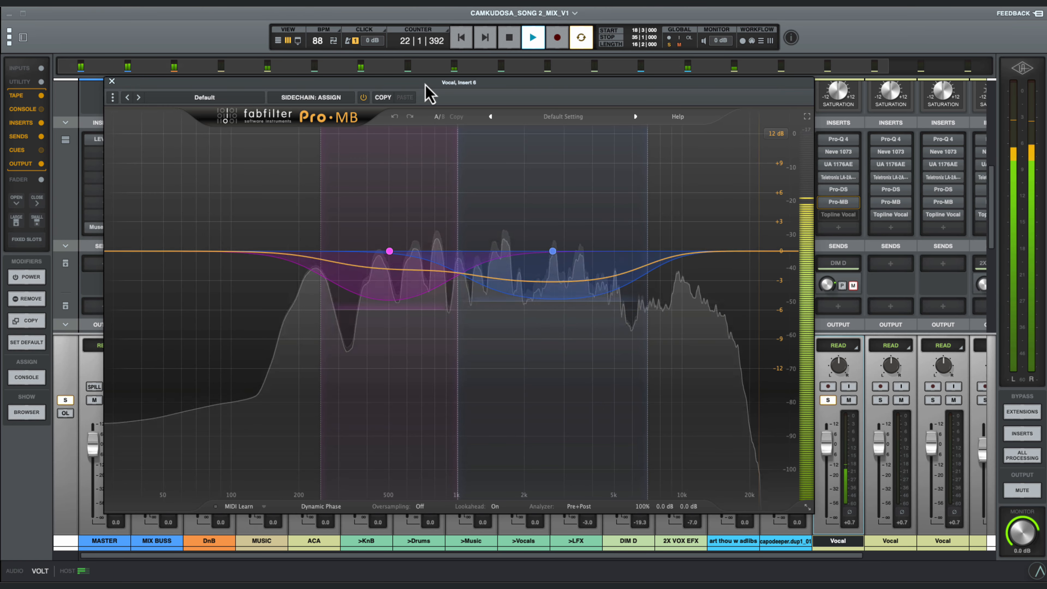
Step: Compare the vocal with Pro-MB bypassed and active, leave it switched on, stop playback, and close its window
{"action": "left_click", "coordinate": [363, 98]}
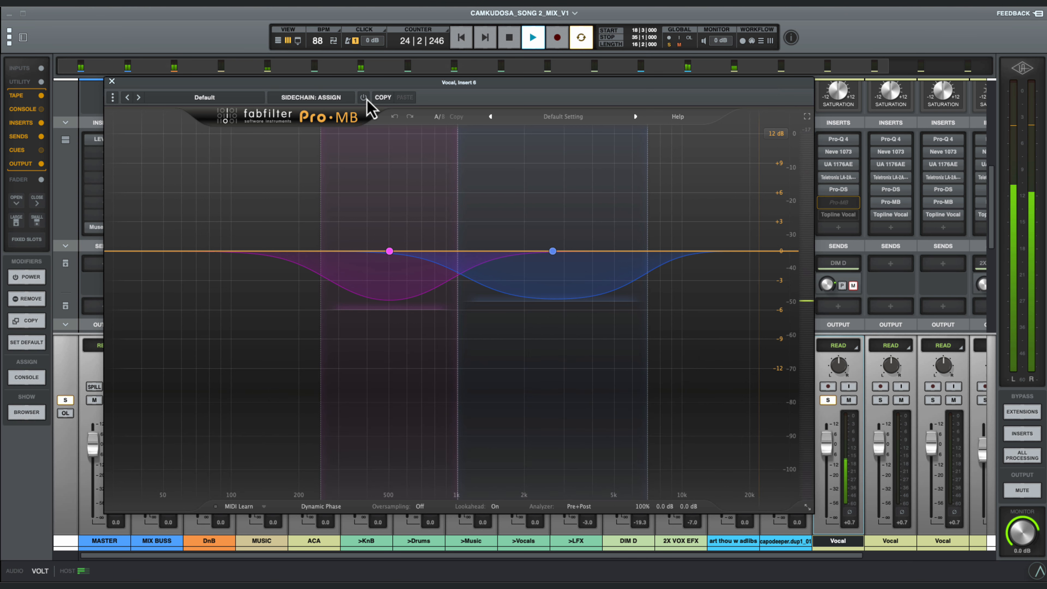
{"action": "left_click", "coordinate": [366, 98]}
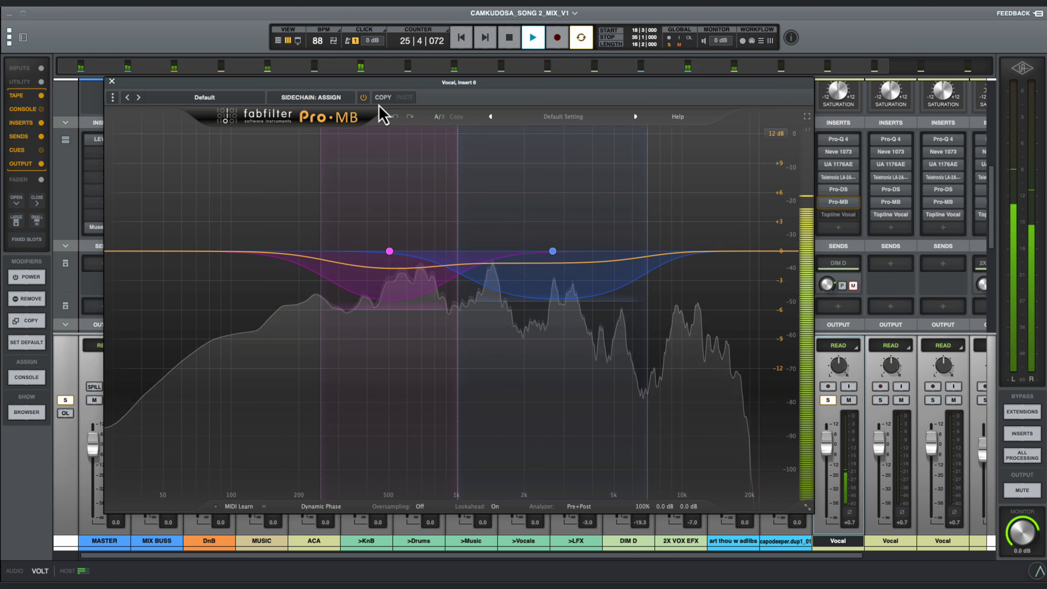
{"action": "key", "text": "space"}
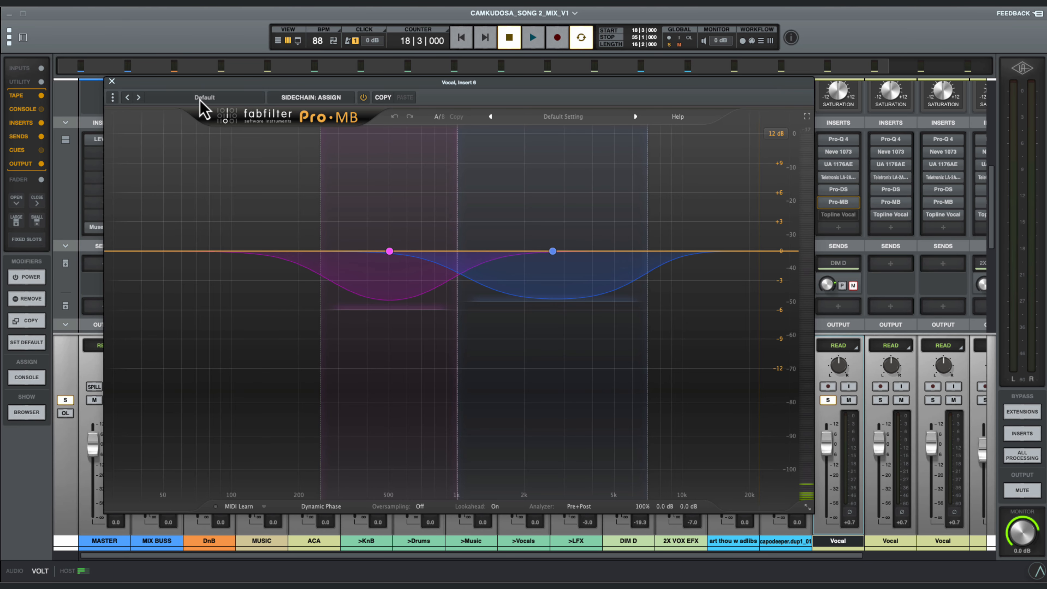
{"action": "left_click", "coordinate": [112, 82]}
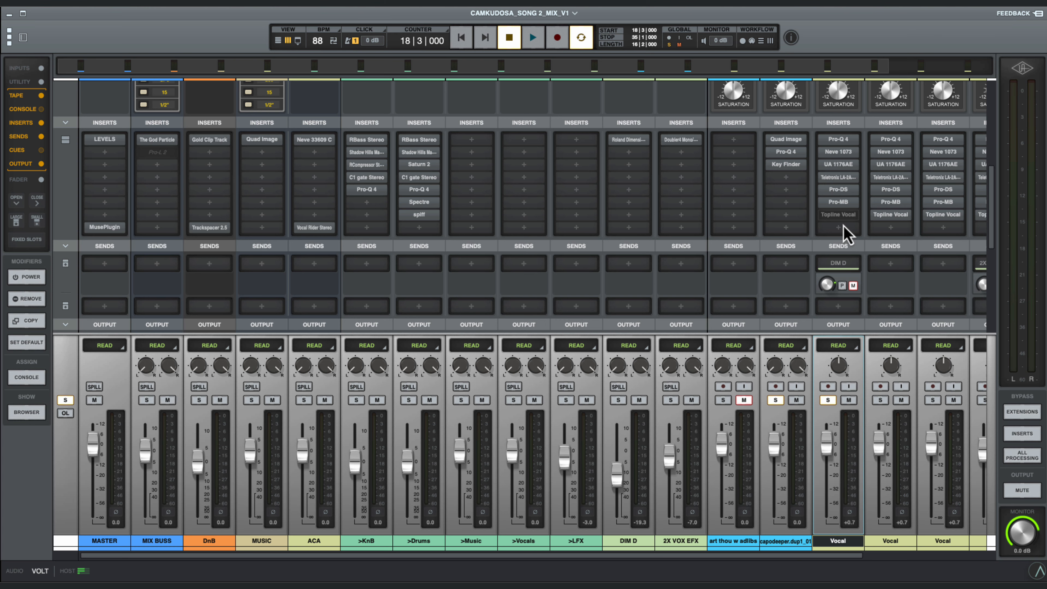
Step: Open Topline Vocal Suite on the first Vocal channel, move it clear of the vocal inserts, and audition the loop with it disengaged
{"action": "left_click", "coordinate": [839, 216]}
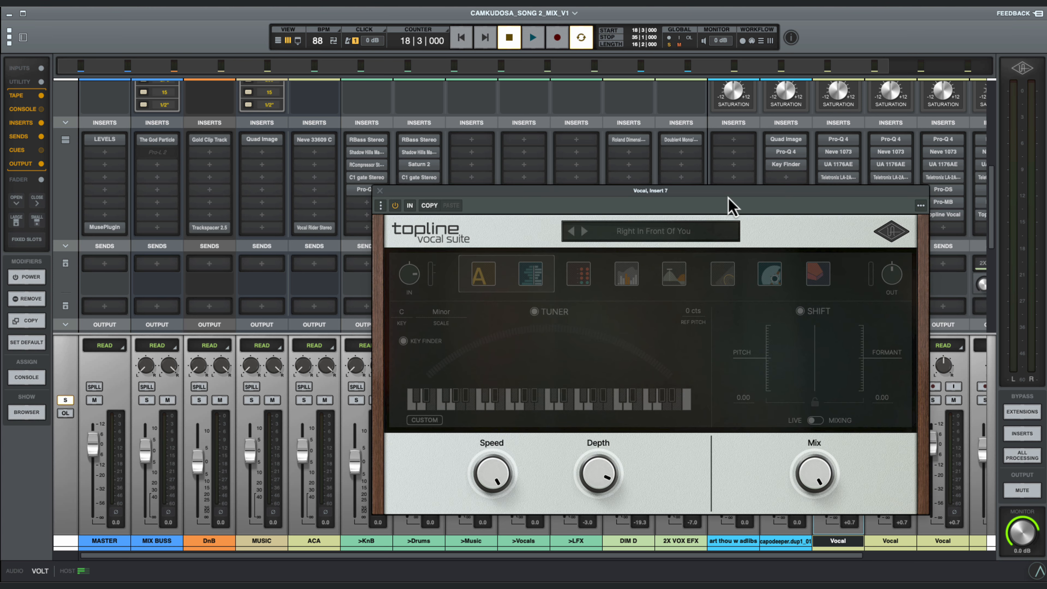
{"action": "left_click_drag", "start_coordinate": [728, 194], "coordinate": [488, 143]}
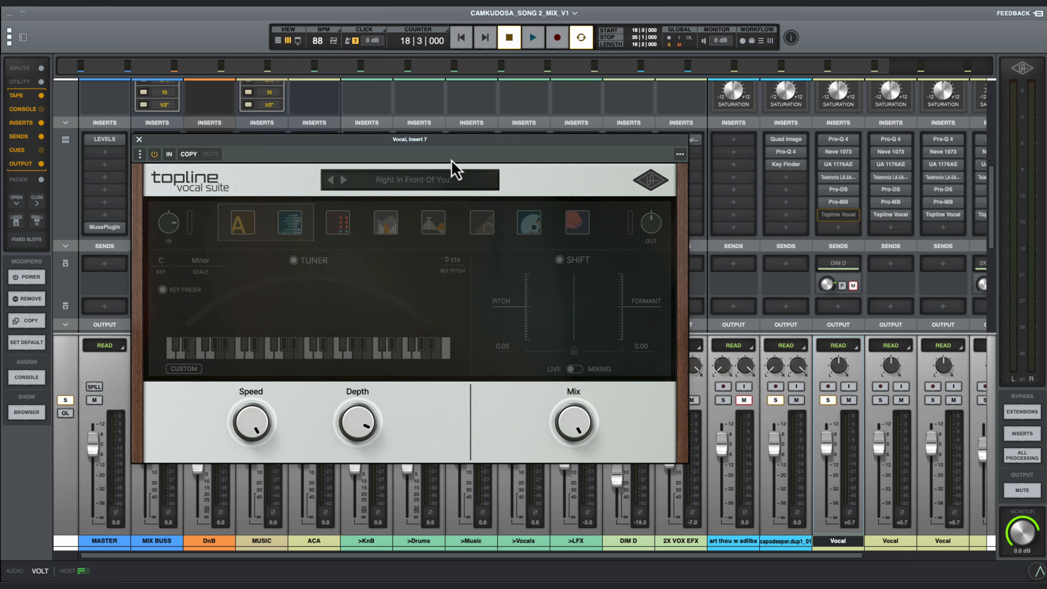
{"action": "key", "text": "space"}
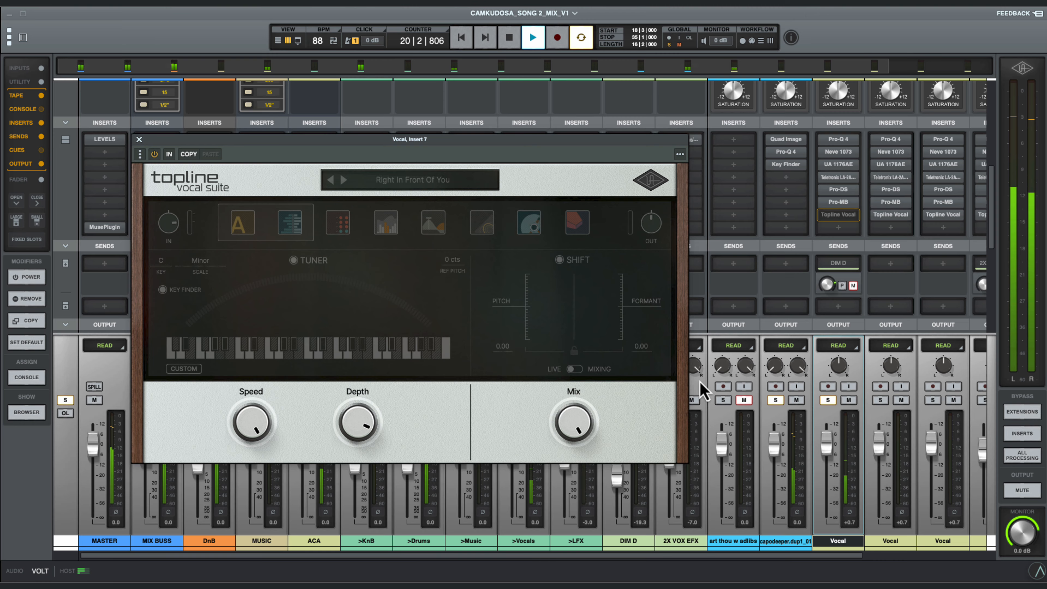
{"action": "key", "text": "space"}
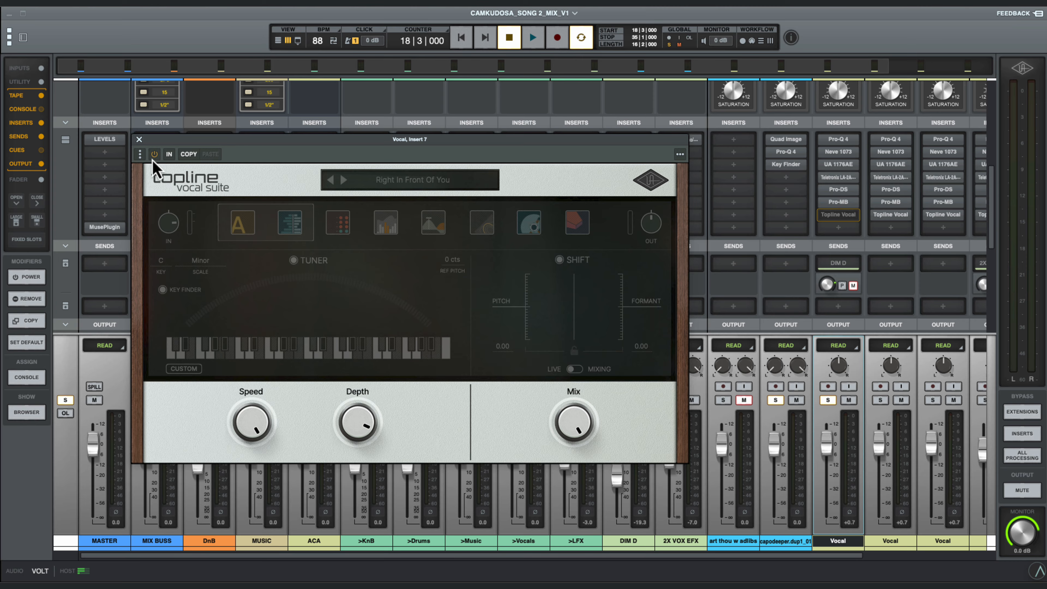
{"action": "key", "text": "space"}
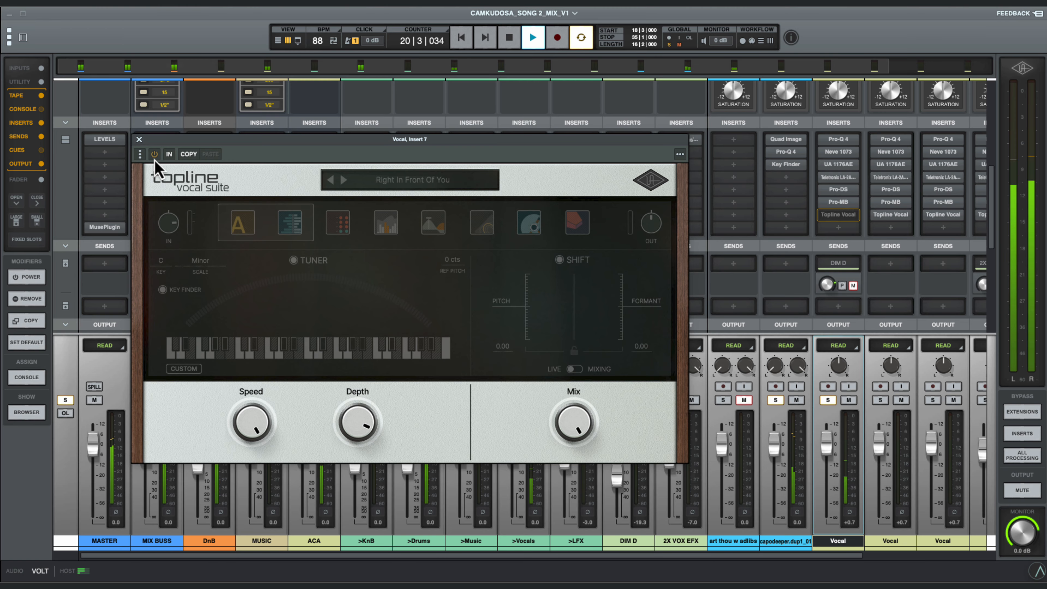
{"action": "key", "text": "space"}
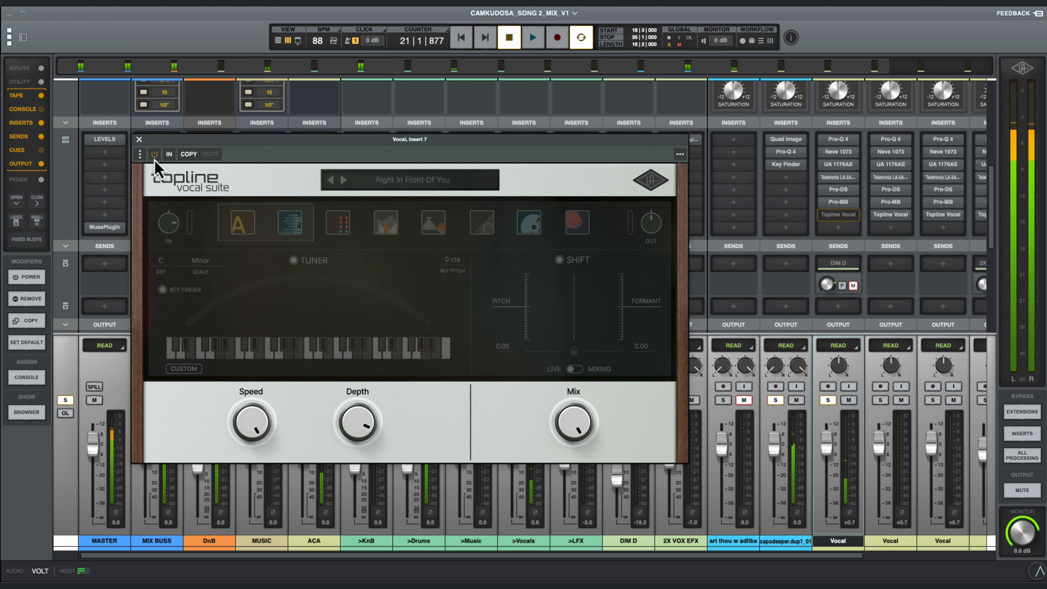
Step: Engage Topline Vocal Suite with its Right In Front Of You preset, audition the processed vocal, and stop playback
{"action": "left_click", "coordinate": [155, 161]}
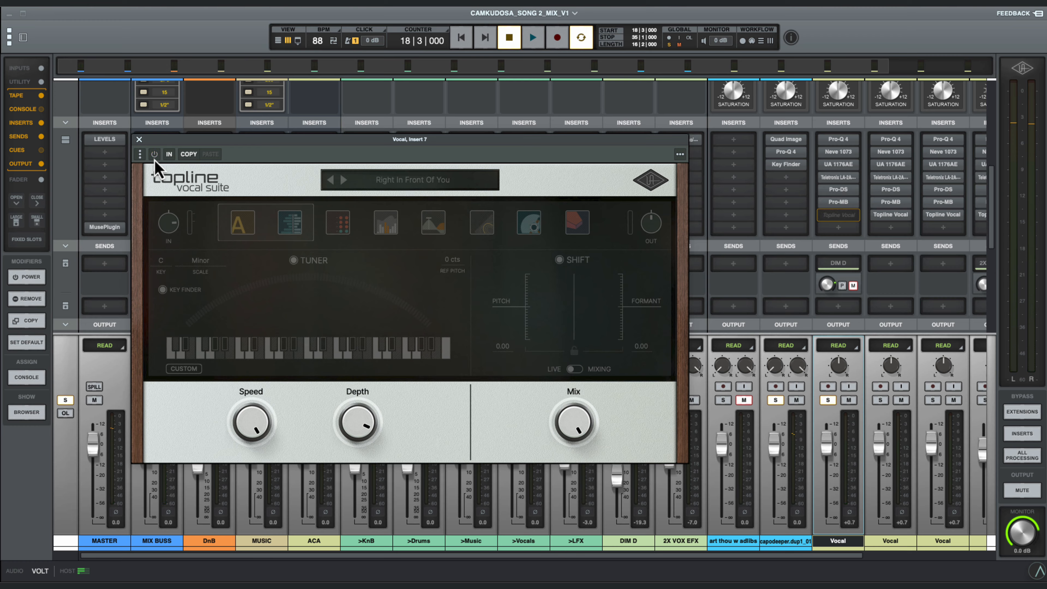
{"action": "left_click", "coordinate": [155, 161]}
{"action": "key", "text": "space"}
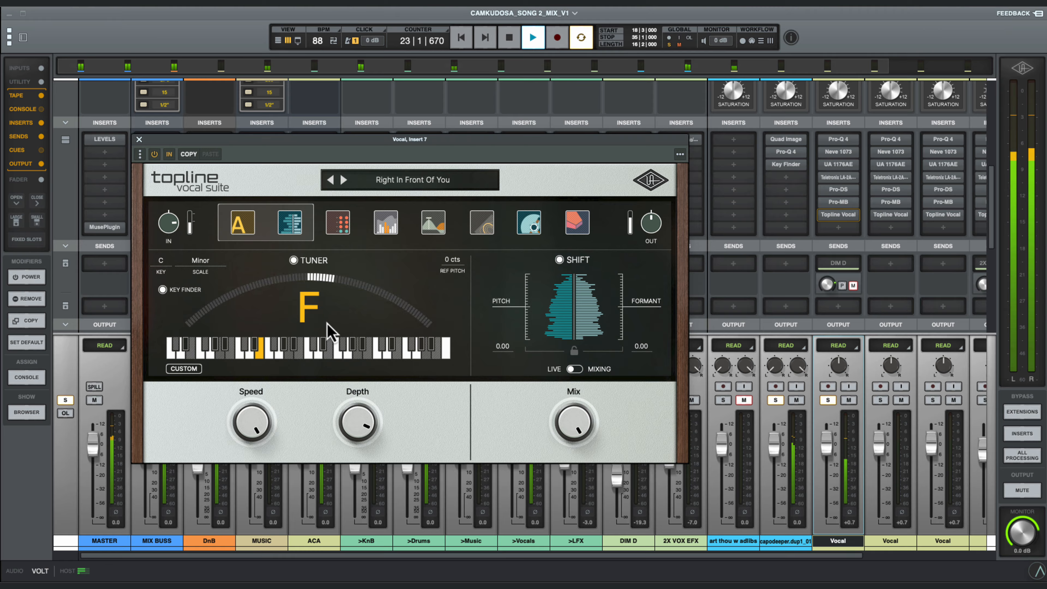
{"action": "key", "text": "space"}
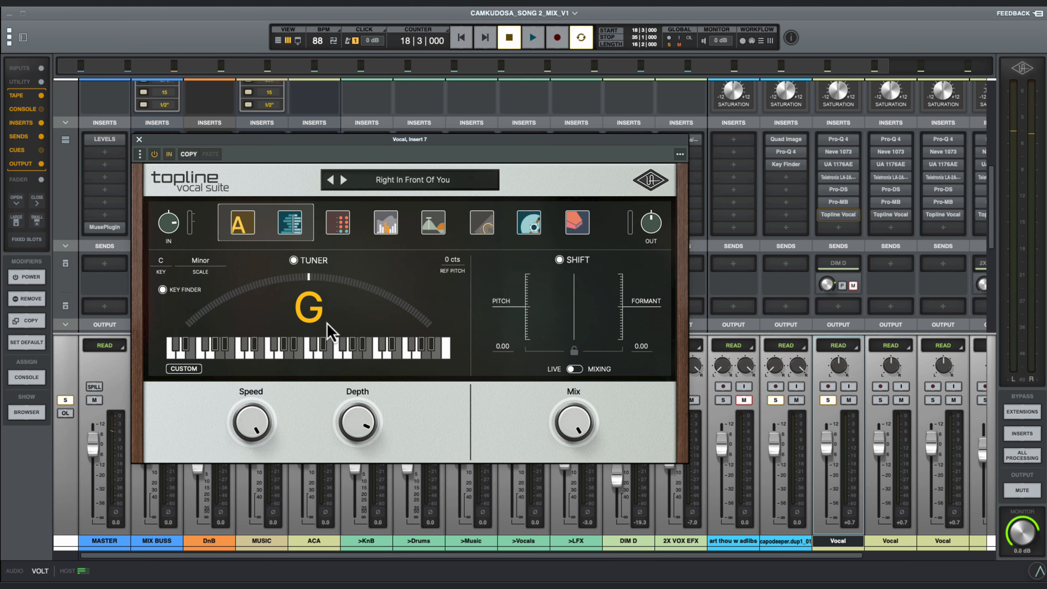
Step: Show Topline's modulation, delay and reverb section, unmute the first Vocal channel's DIM D send, and close the plugin window
{"action": "left_click", "coordinate": [577, 223]}
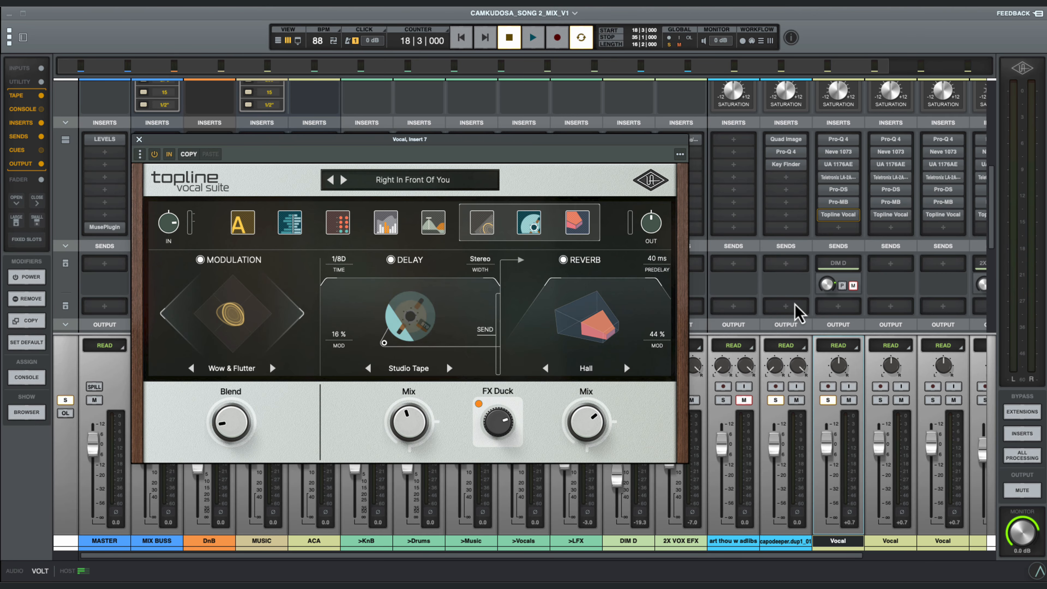
{"action": "left_click", "coordinate": [852, 285]}
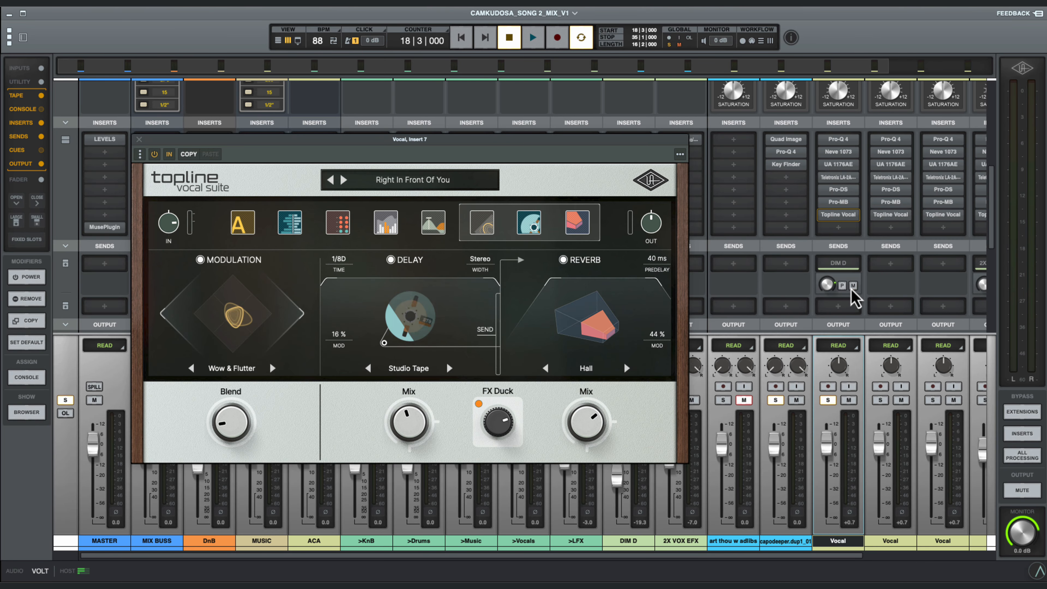
{"action": "left_click", "coordinate": [139, 140]}
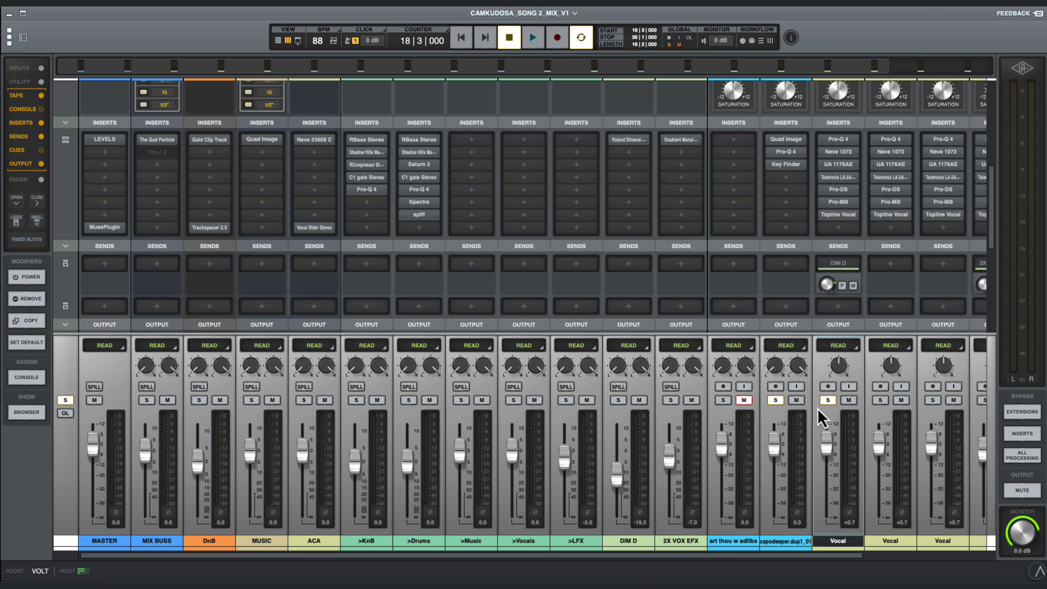
Step: Take the first Vocal channel and the beat track beside it out of solo
{"action": "left_click", "coordinate": [828, 400]}
{"action": "left_click", "coordinate": [769, 402]}
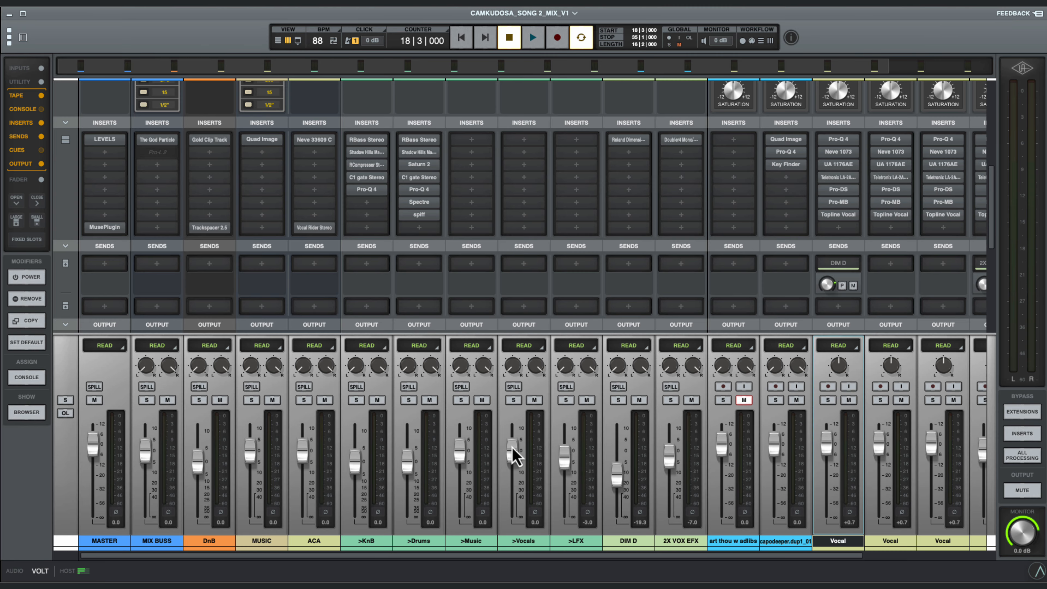
Step: Open the Neve 33609 C on the ACA bus and reposition its window so the whole compressor is in view
{"action": "left_click", "coordinate": [315, 140]}
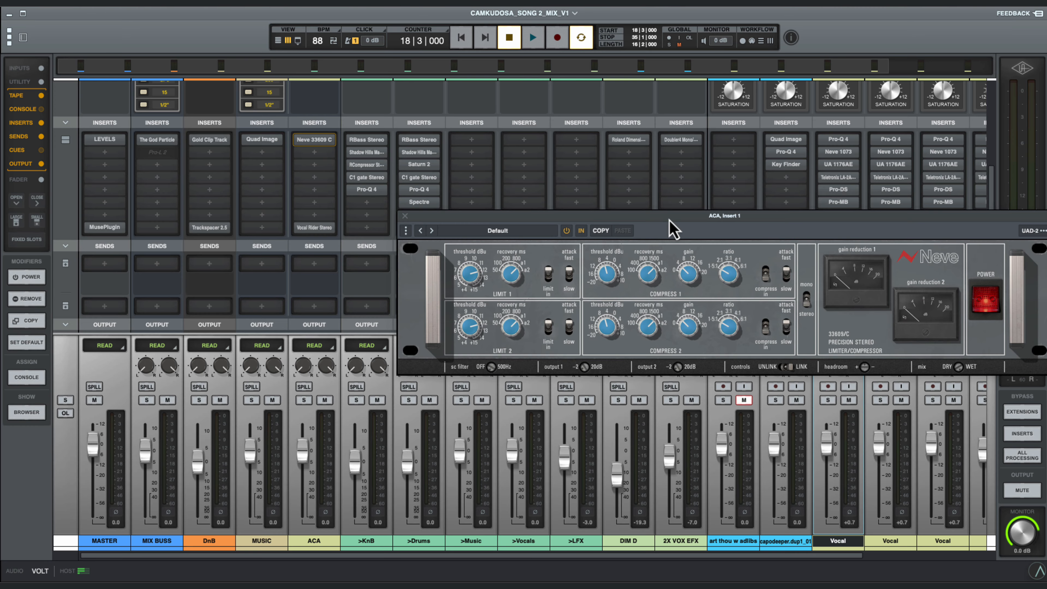
{"action": "left_click_drag", "start_coordinate": [673, 226], "coordinate": [539, 191]}
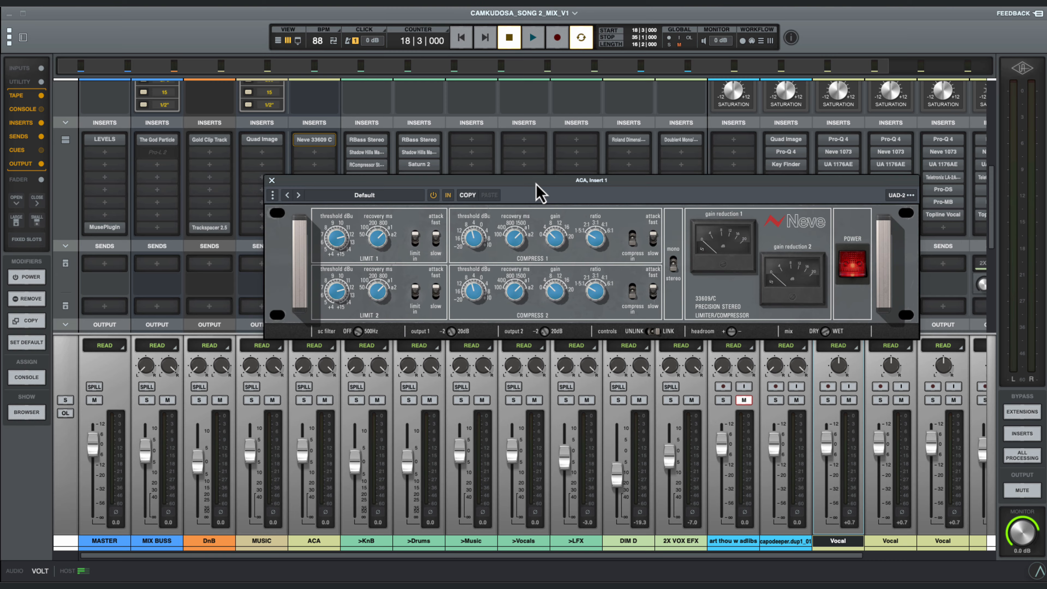
Step: Audition the mix through the ACA bus's Neve 33609 C, stop playback, and close the compressor window
{"action": "key", "text": "space"}
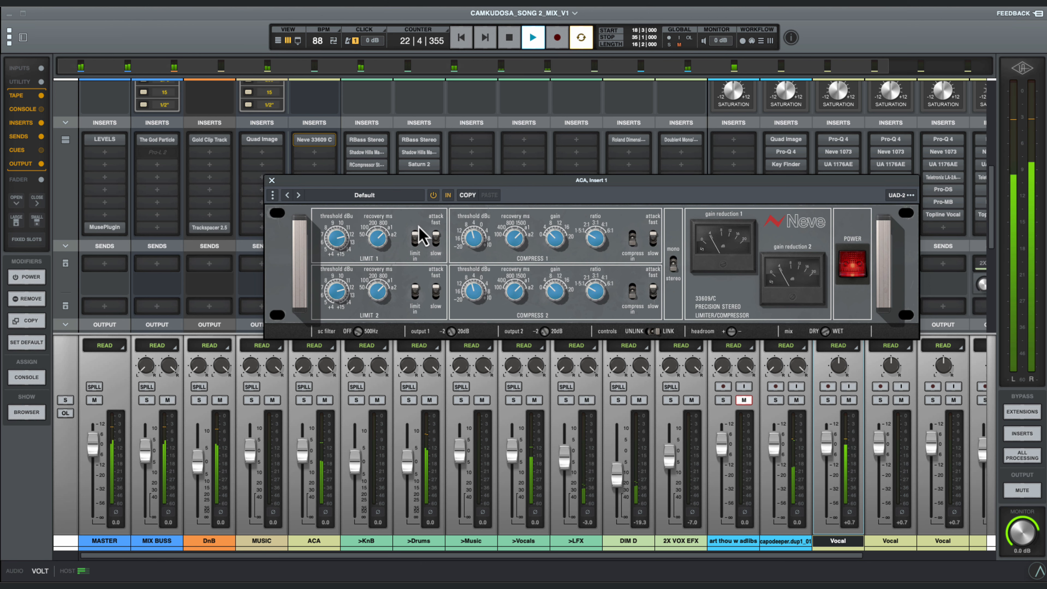
{"action": "key", "text": "space"}
{"action": "left_click", "coordinate": [272, 181]}
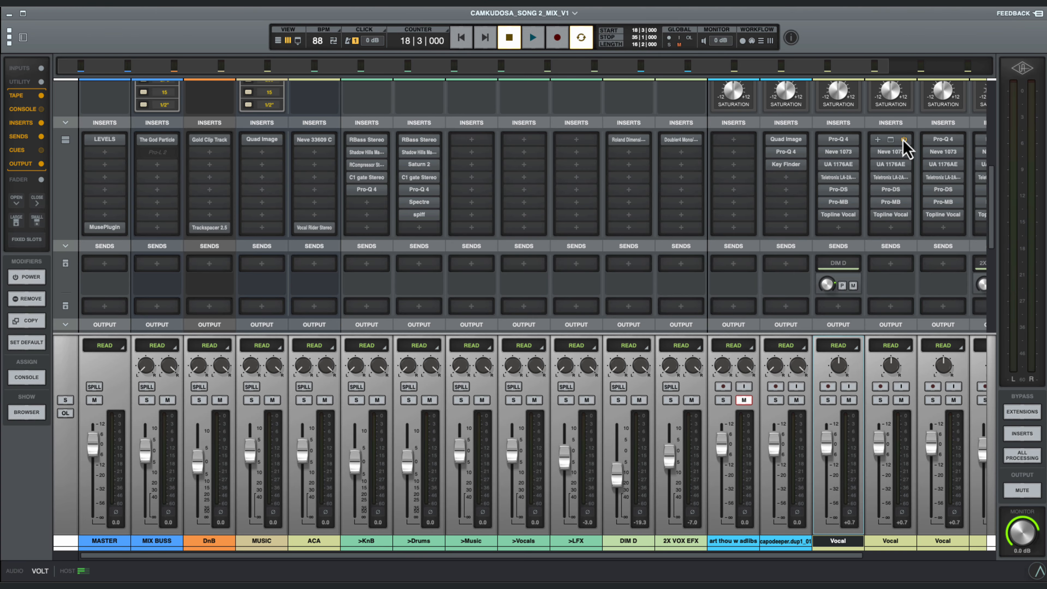
Step: Open Pro-Q 4 on the first Vocal channel, briefly solo its narrow 380 Hz band during playback, and stop playback
{"action": "left_click", "coordinate": [841, 140]}
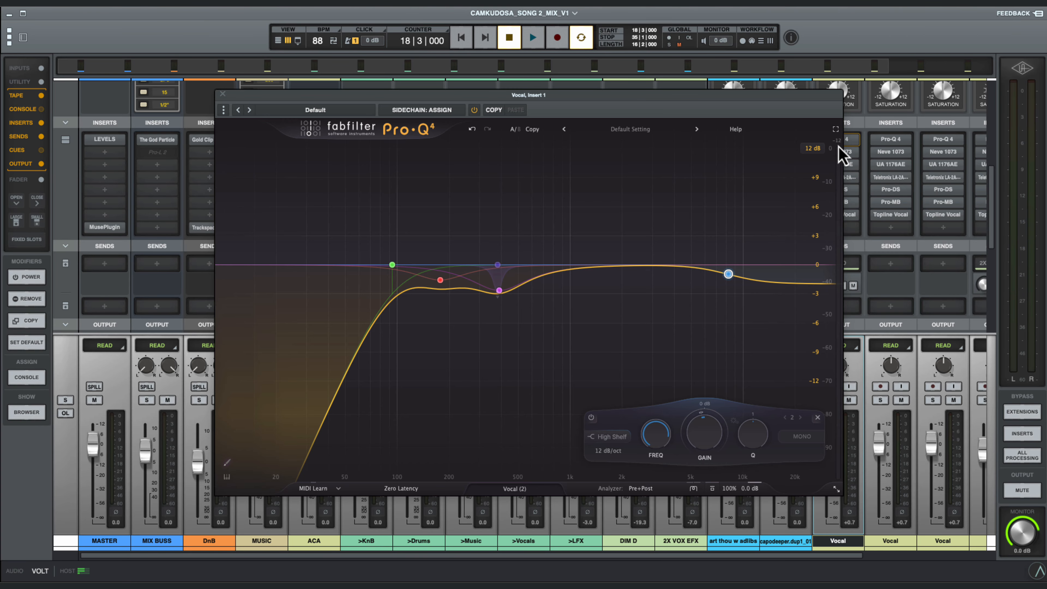
{"action": "mouse_move", "coordinate": [509, 265]}
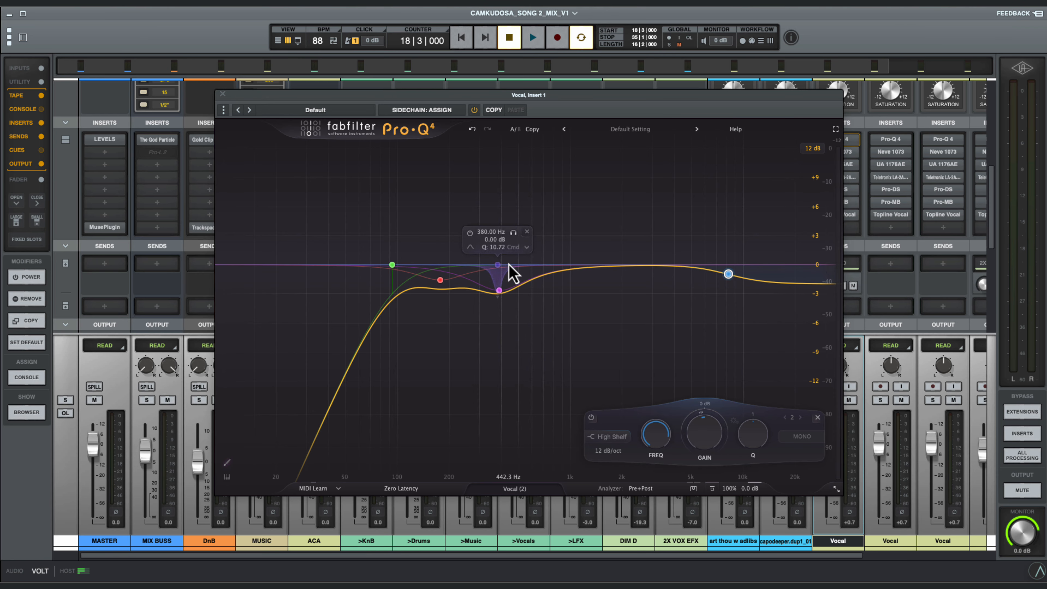
{"action": "key", "text": "space"}
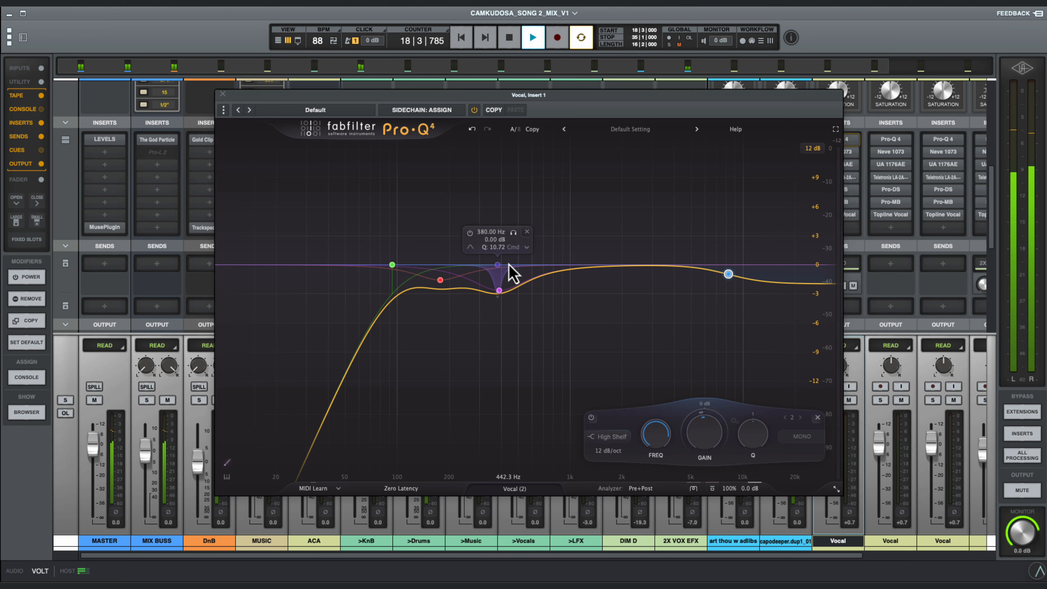
{"action": "left_click", "coordinate": [513, 234]}
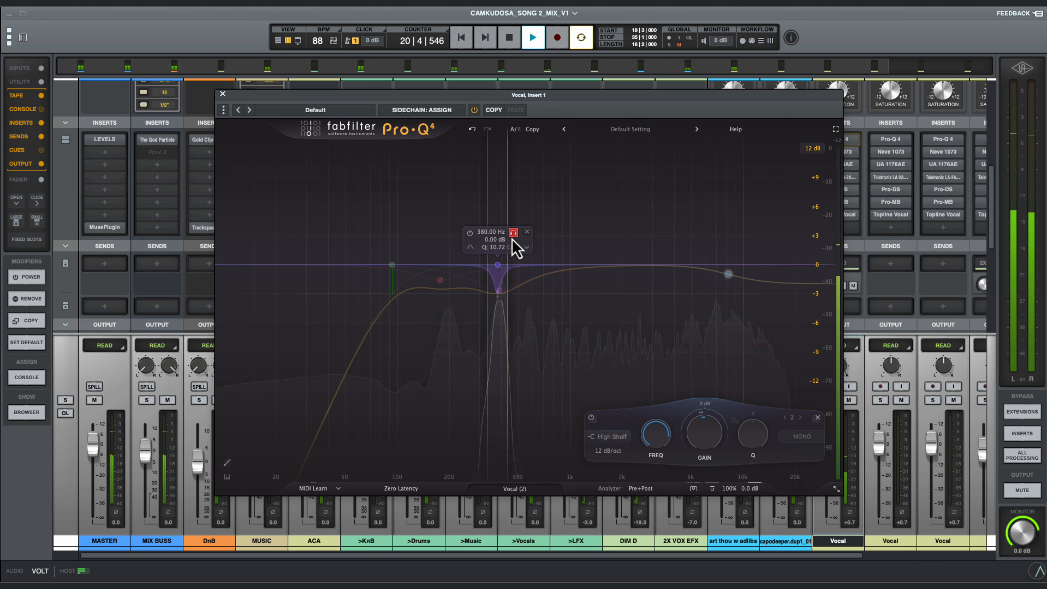
{"action": "left_click", "coordinate": [513, 241]}
{"action": "key", "text": "space"}
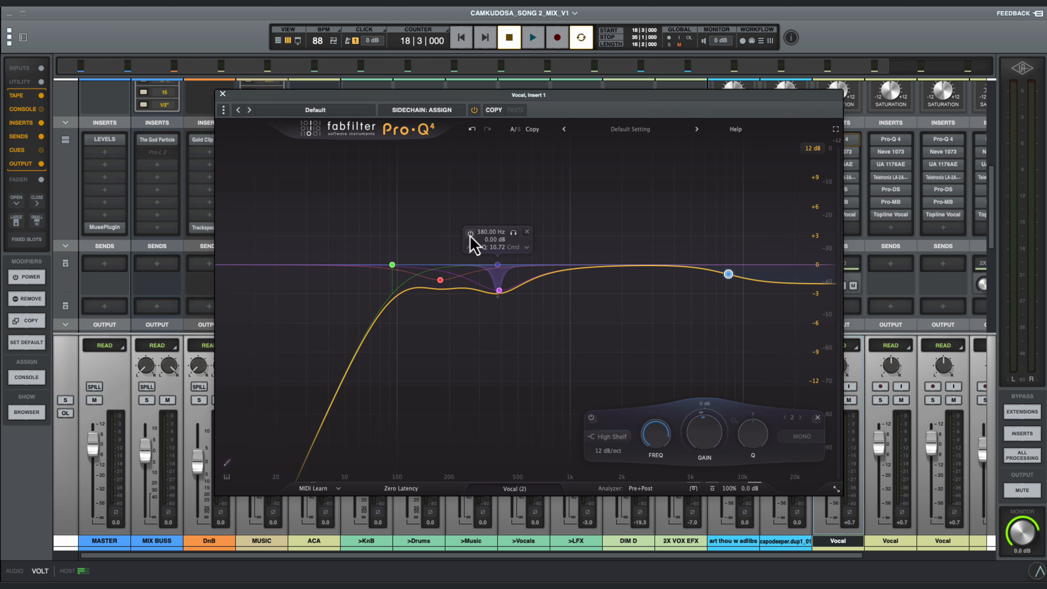
Step: Play the mix and compare the vocal with the wide bell cut near 380 Hz bypassed and re-enabled
{"action": "key", "text": "space"}
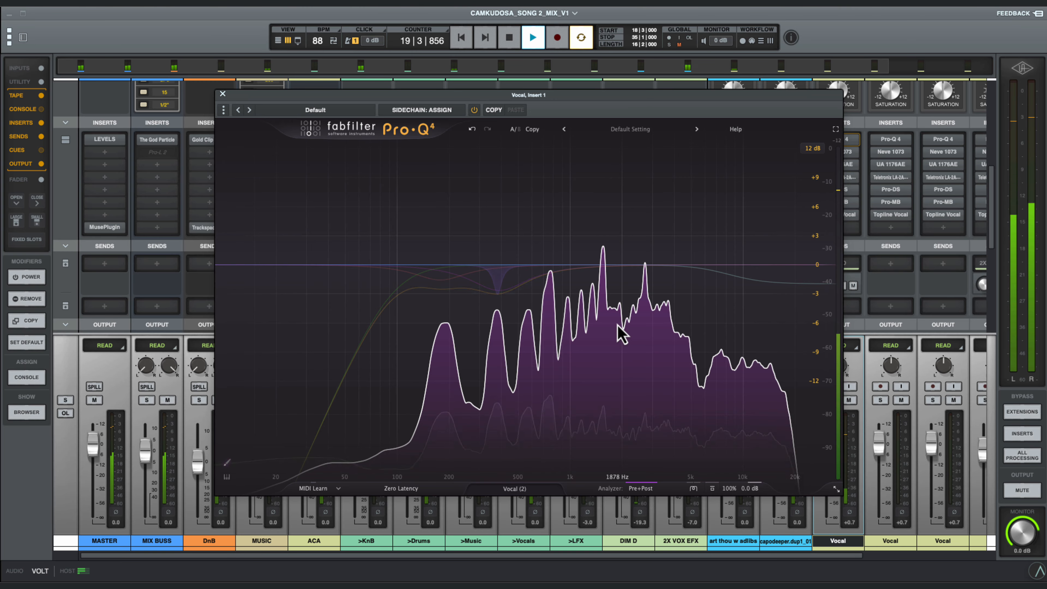
{"action": "mouse_move", "coordinate": [607, 353]}
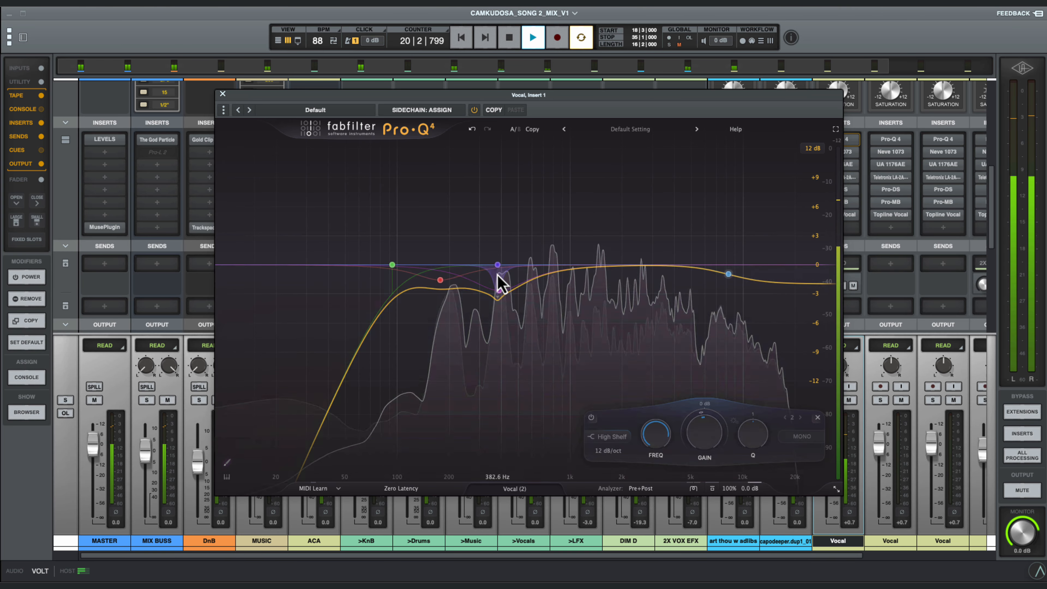
{"action": "left_click", "coordinate": [499, 291]}
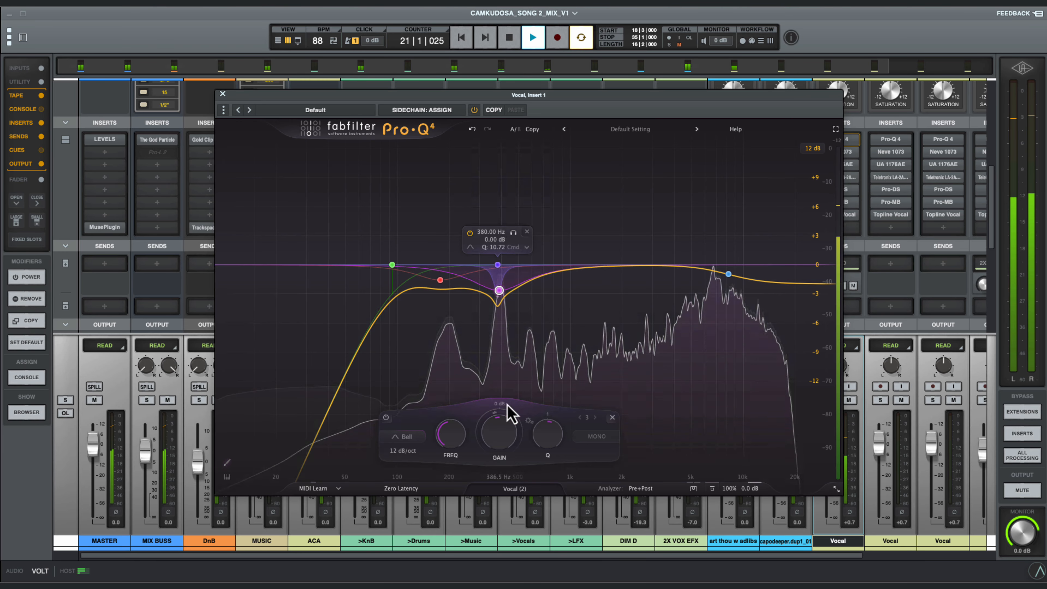
{"action": "left_click", "coordinate": [387, 419]}
{"action": "left_click", "coordinate": [386, 417]}
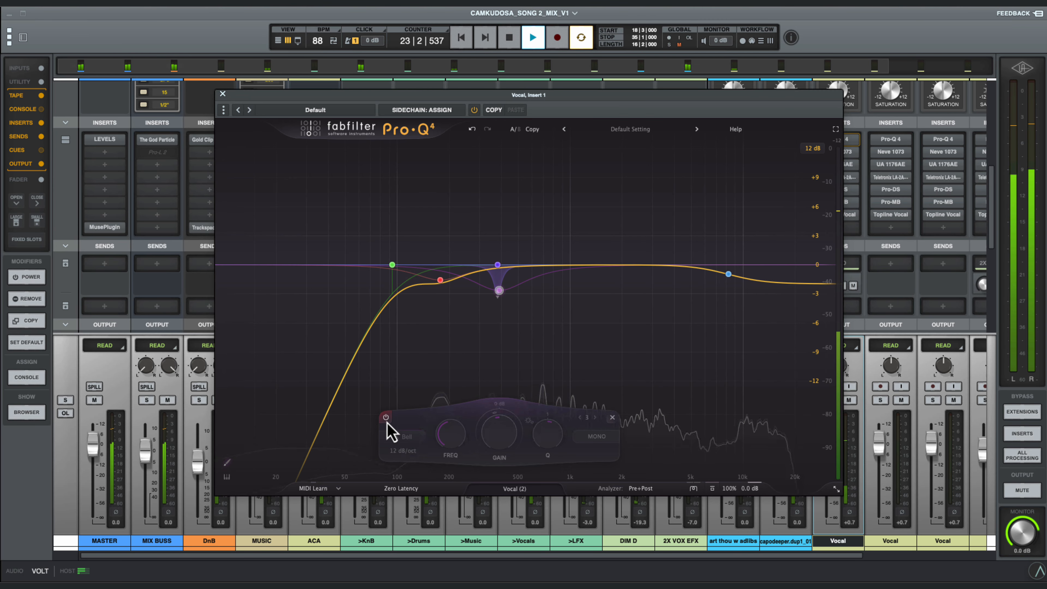
{"action": "left_click", "coordinate": [385, 417]}
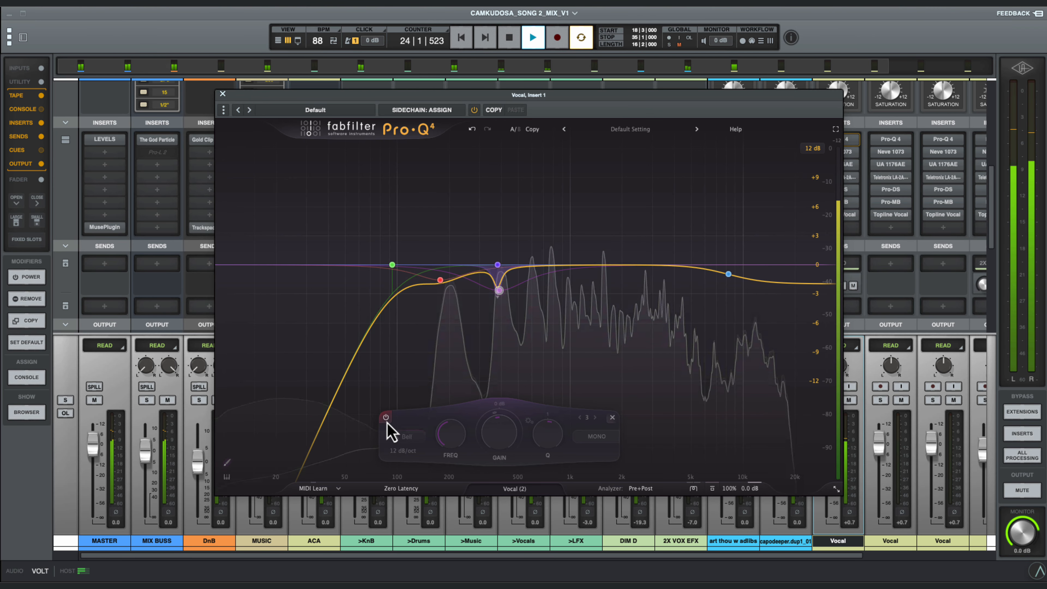
{"action": "left_click", "coordinate": [386, 418]}
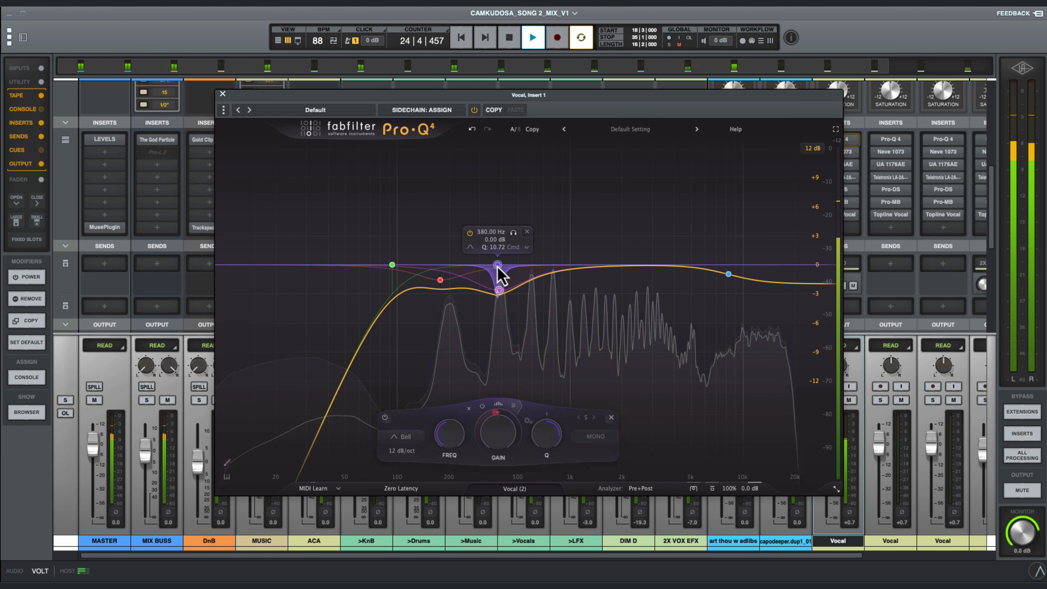
Step: Compare the vocal with the narrow 380 Hz dynamic band bypassed and re-enabled, stop playback, and close Pro-Q 4
{"action": "left_click", "coordinate": [385, 417]}
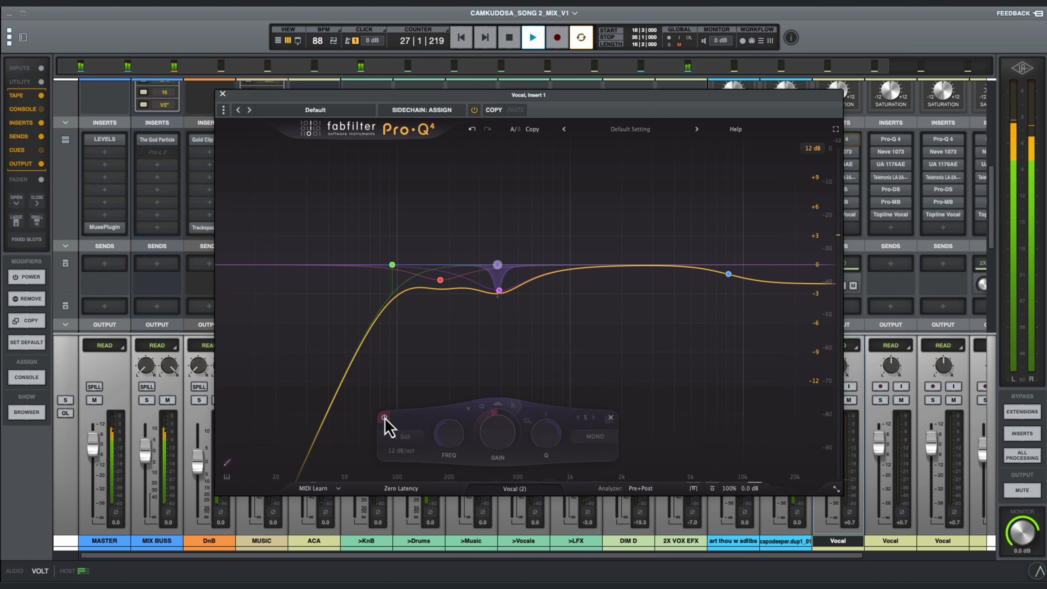
{"action": "key", "text": "space"}
{"action": "key", "text": "space"}
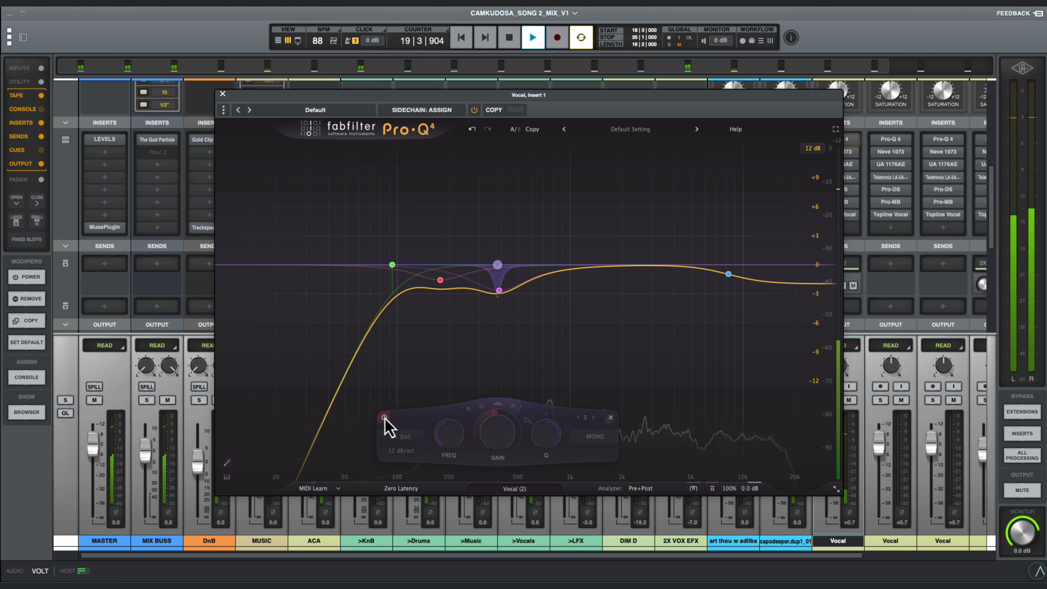
{"action": "left_click", "coordinate": [385, 418]}
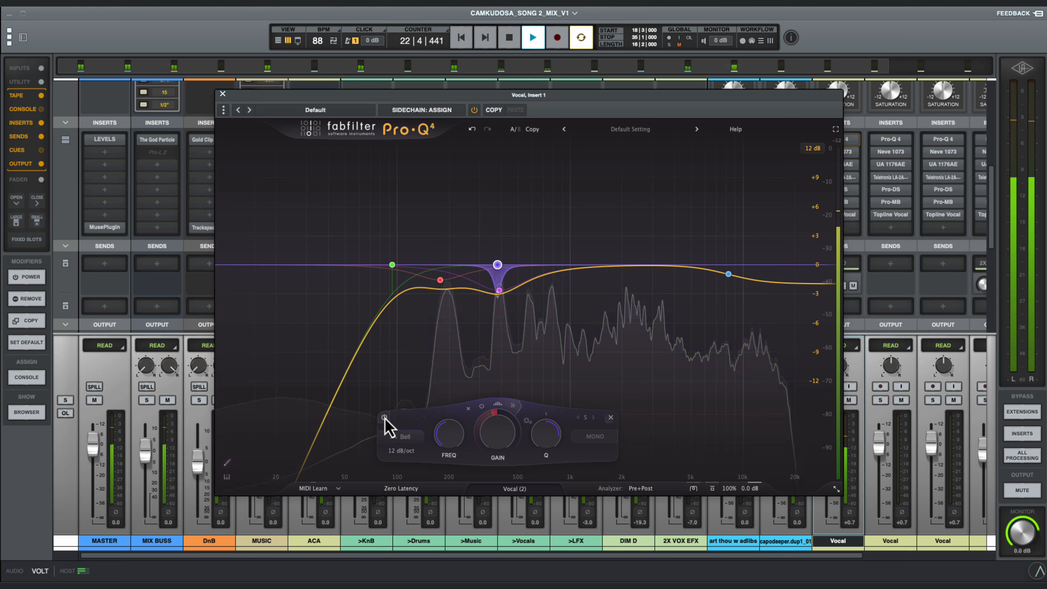
{"action": "key", "text": "space"}
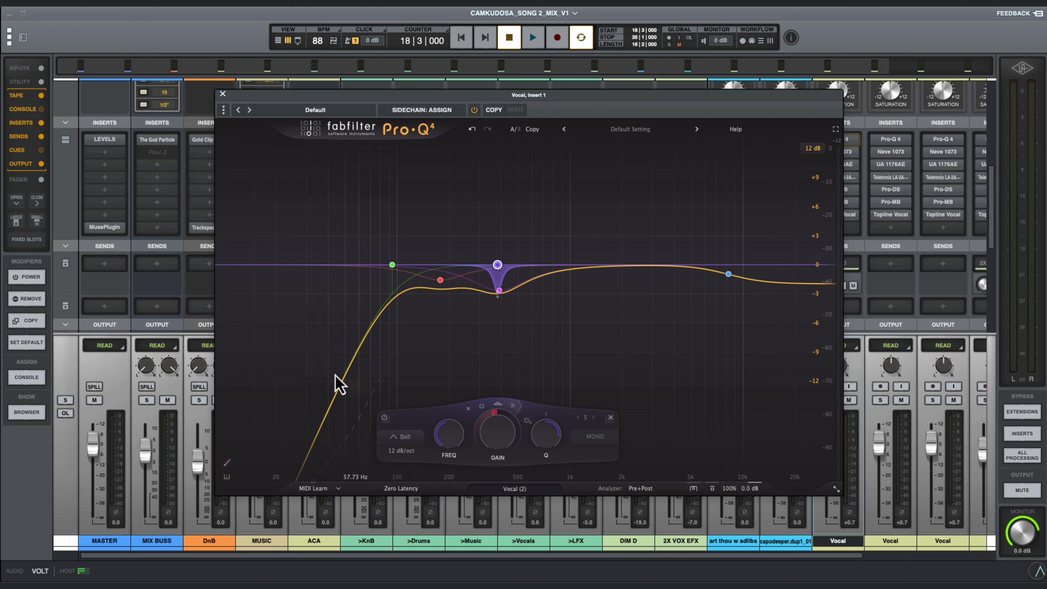
{"action": "left_click", "coordinate": [222, 94]}
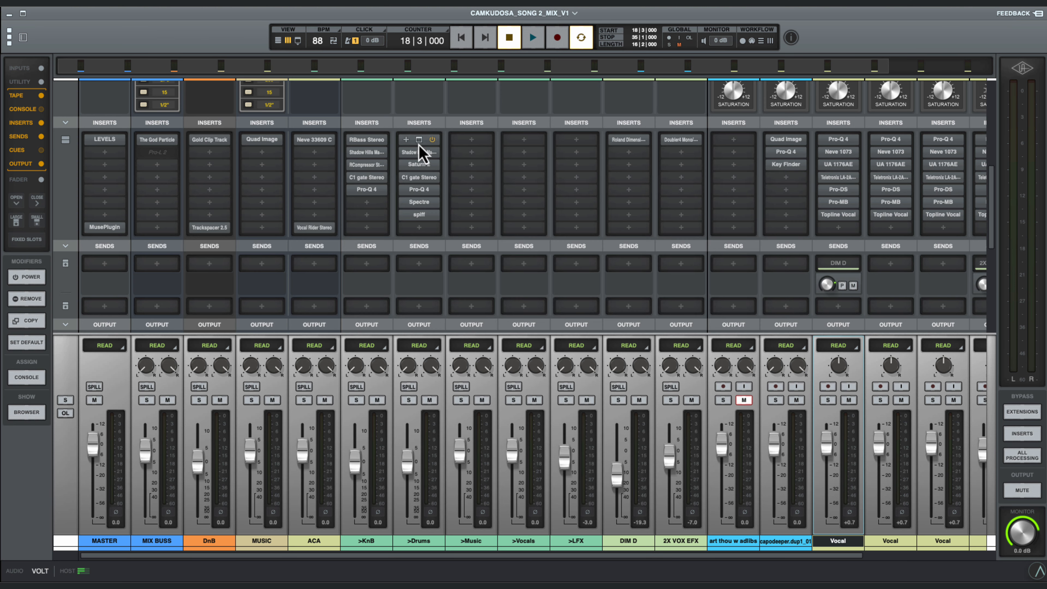